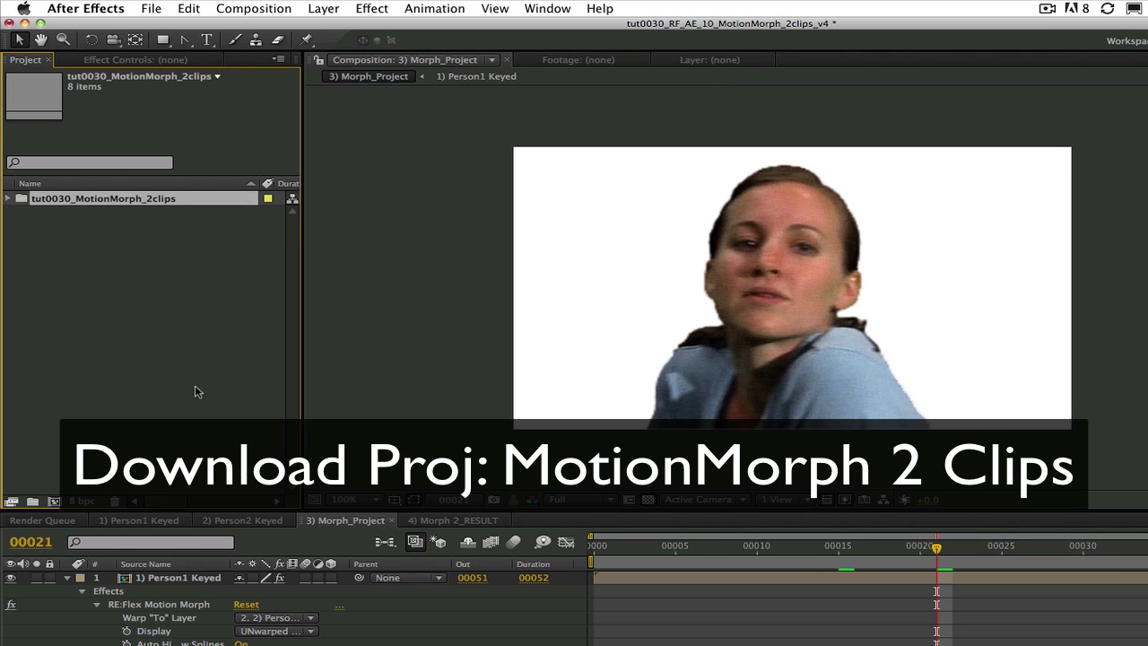
# - Stop playback at frame 00025 and open the 1) Person1 Keyed composition from the project folder
pyautogui.click(167, 199)
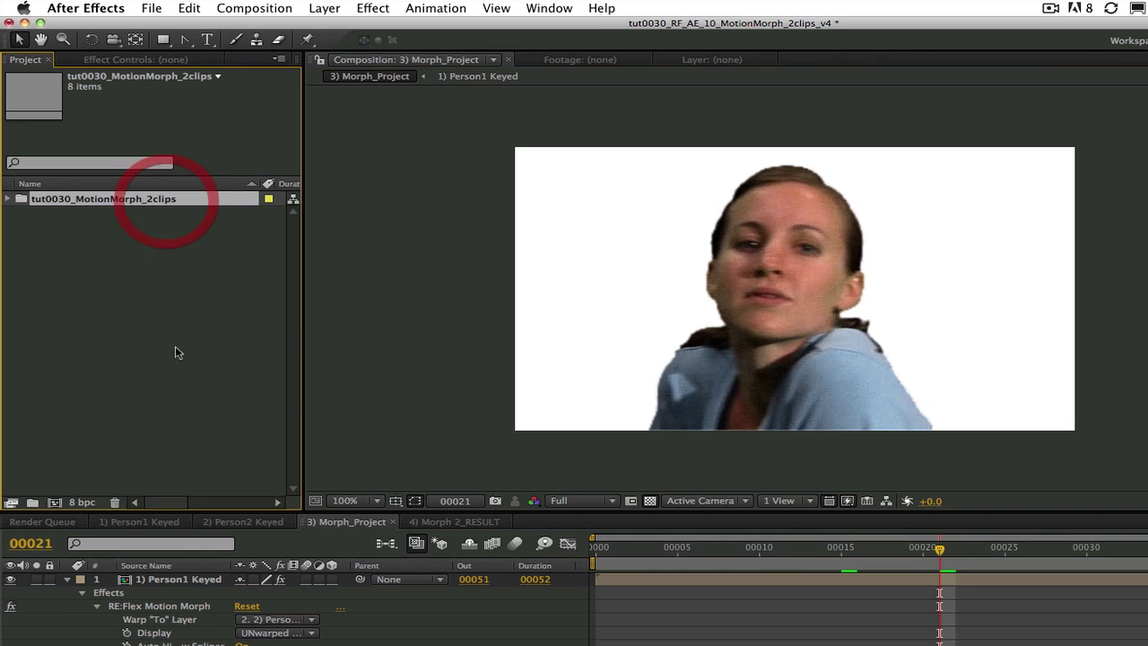
pyautogui.click(8, 198)
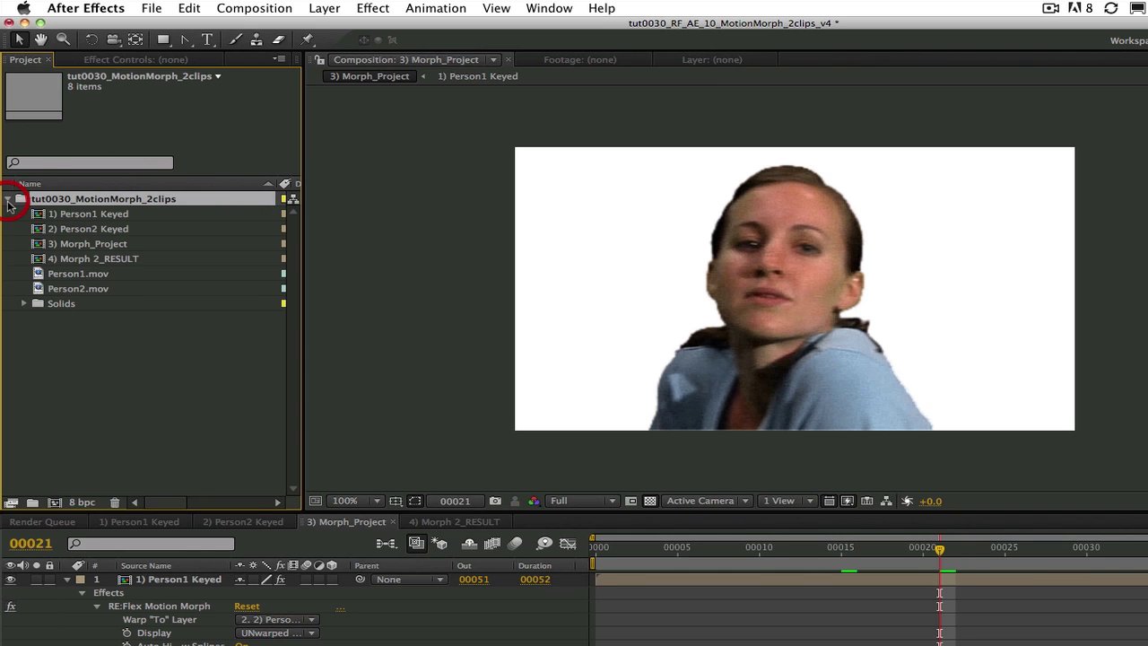
pyautogui.click(115, 246)
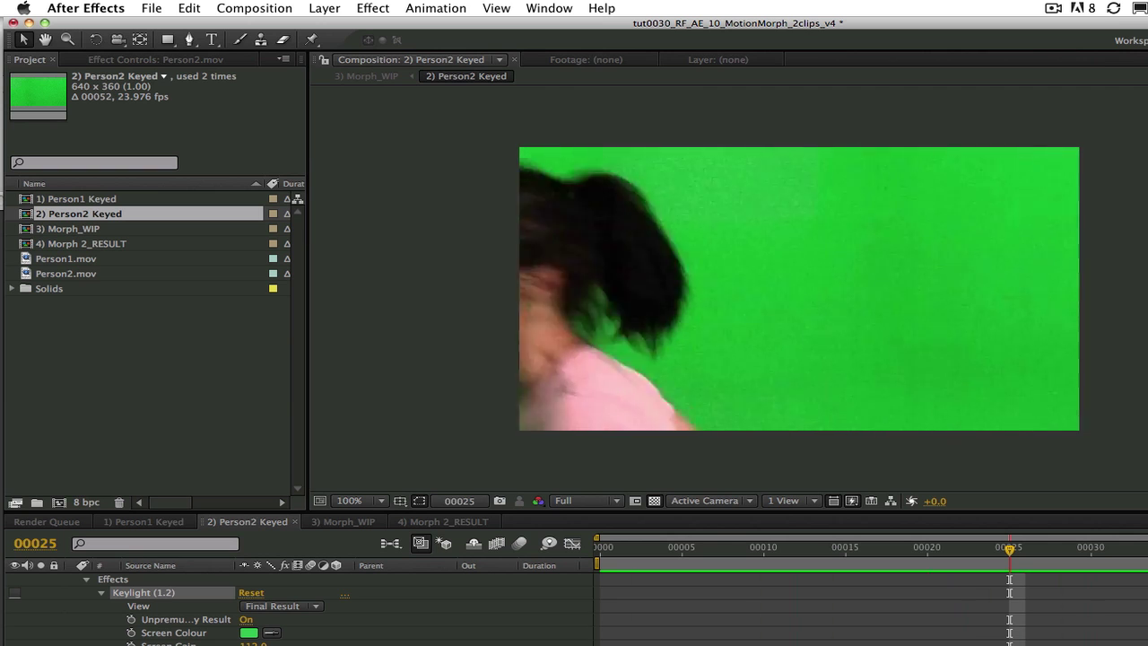
pyautogui.press('space')
pyautogui.doubleClick(98, 243)
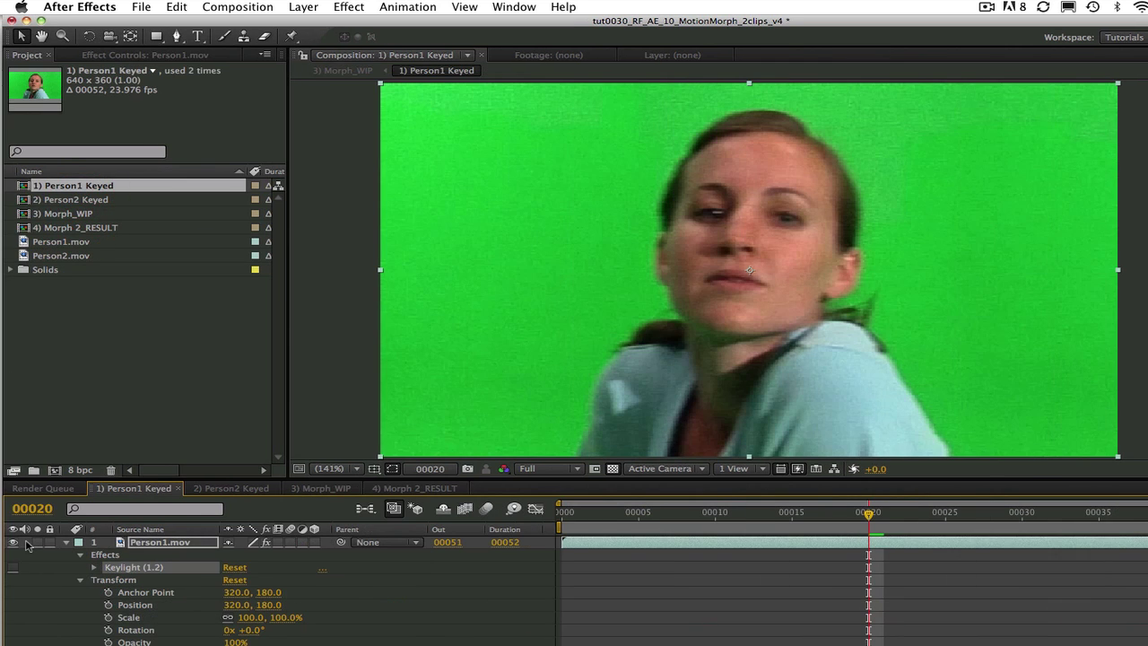
# - Enable Keylight in Person1 Keyed and Person2 Keyed to remove both green-screen backgrounds
pyautogui.click(13, 567)
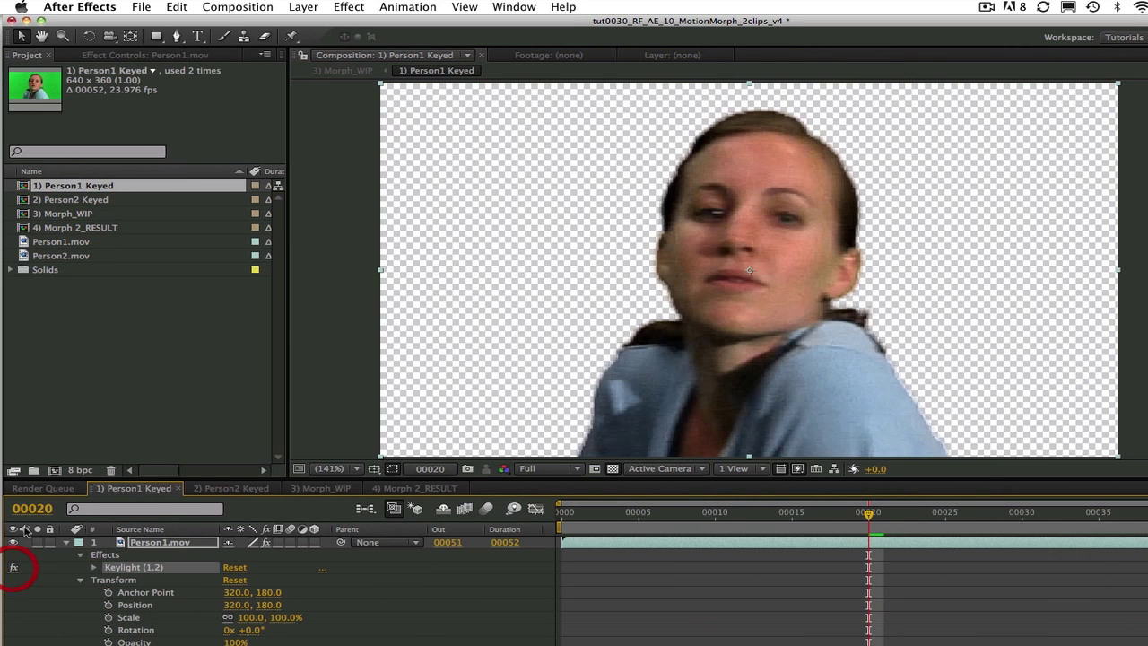
pyautogui.doubleClick(63, 200)
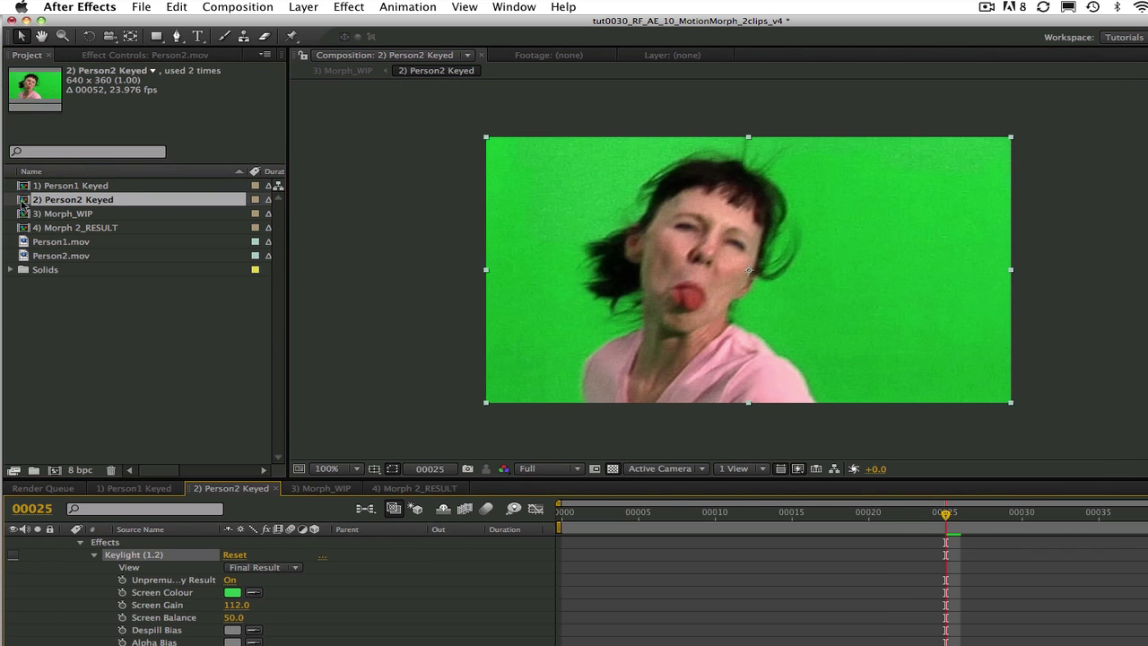
pyautogui.click(14, 556)
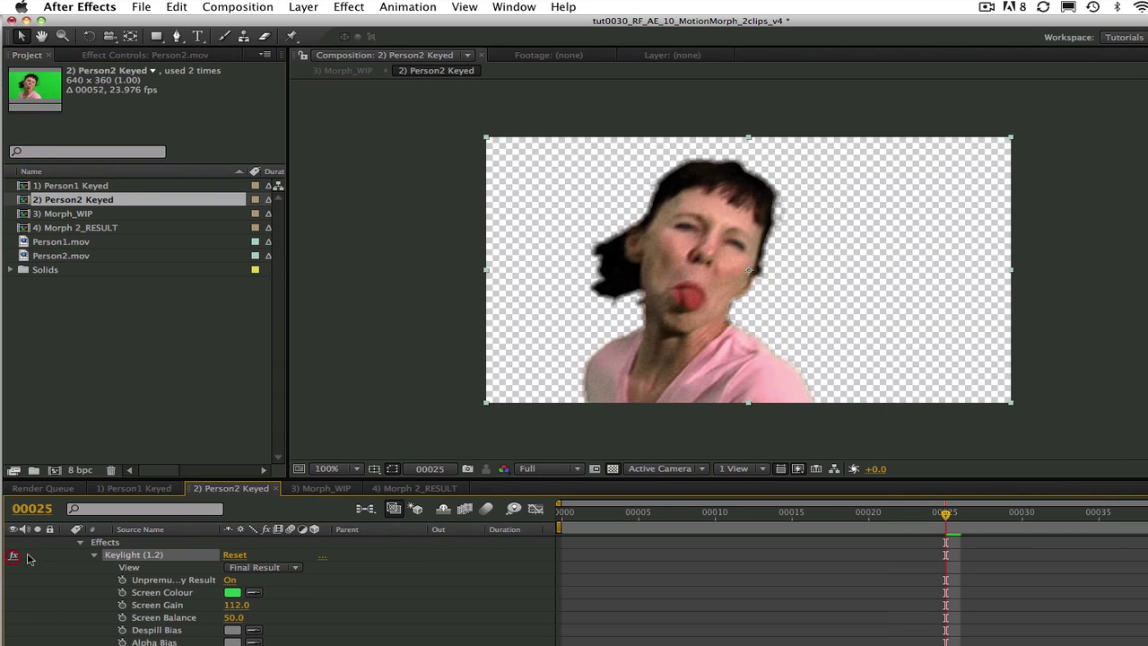
# - Open Morph_WIP and bring up the RE:Flex Motion Morph settings in Effect Controls
pyautogui.doubleClick(79, 215)
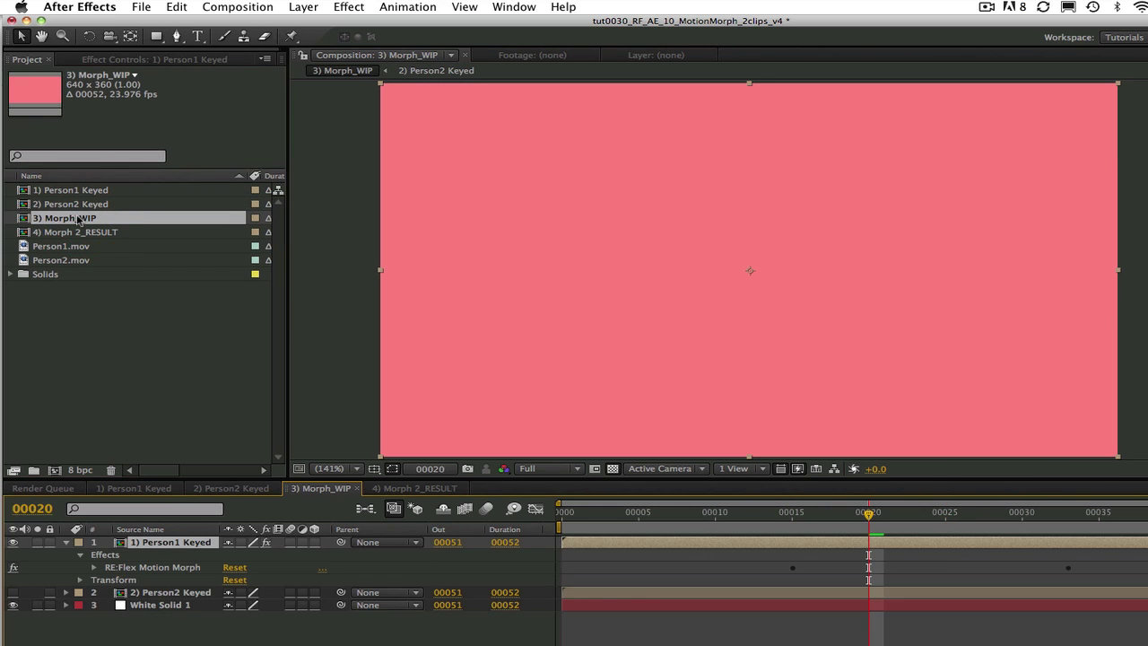
pyautogui.click(143, 568)
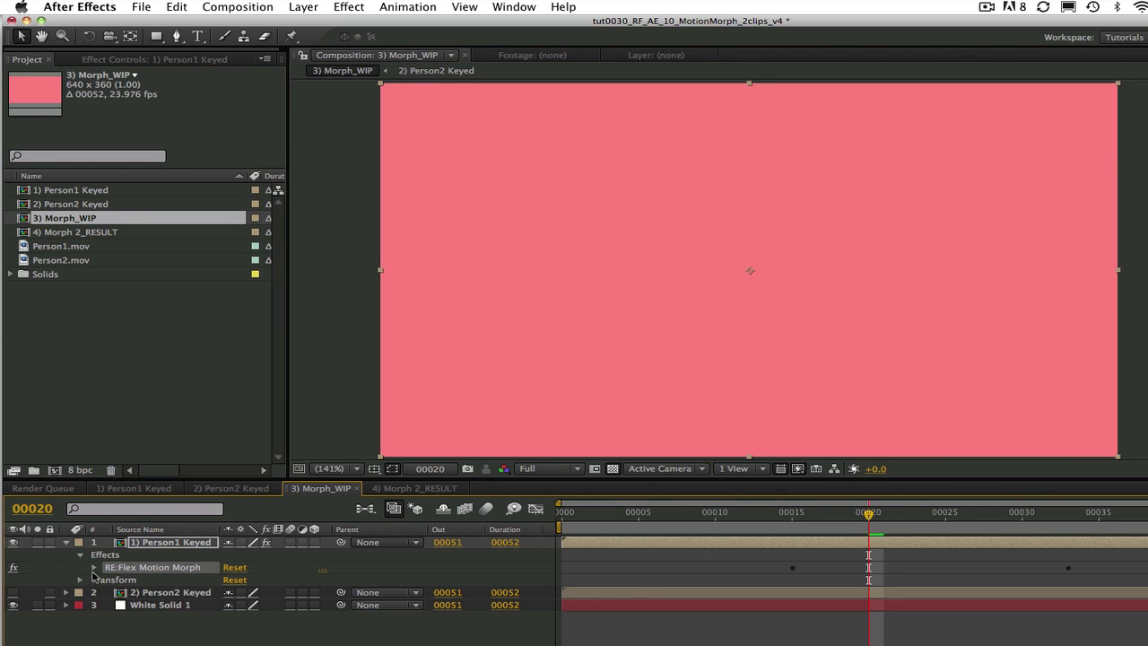
pyautogui.doubleClick(120, 569)
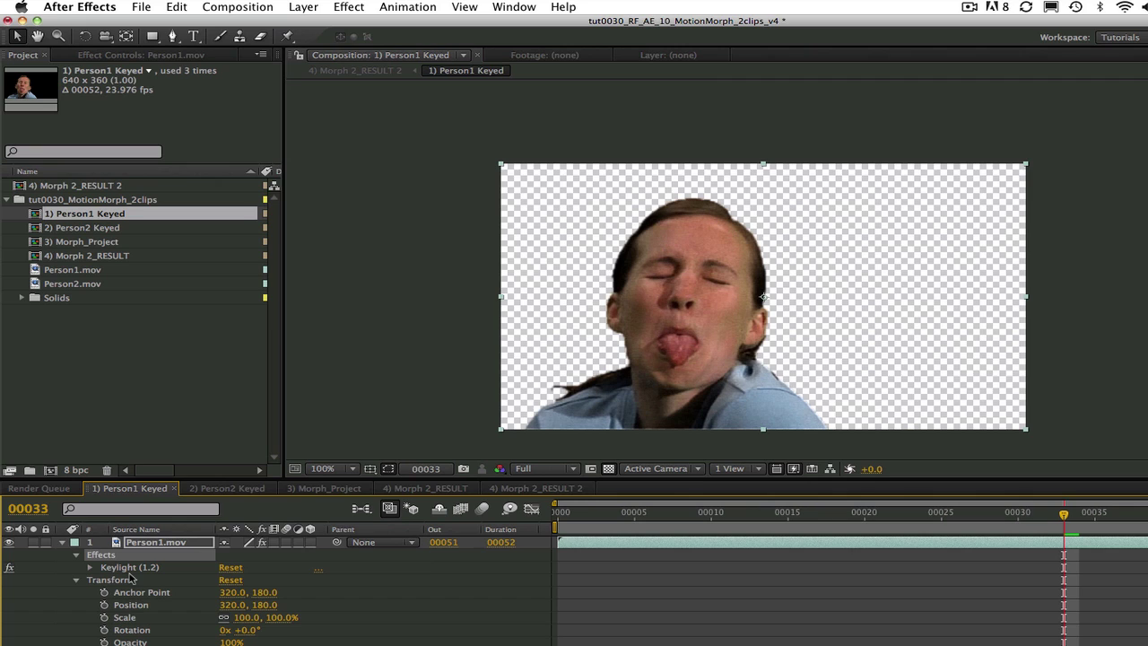
pyautogui.click(131, 567)
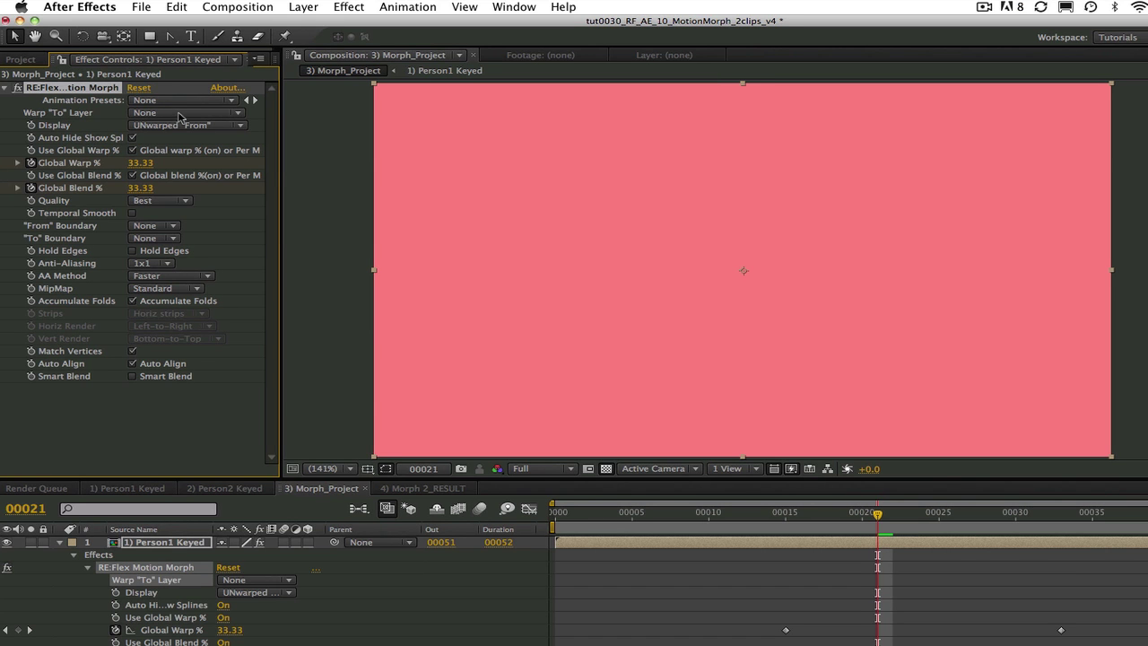
# - Set Warp "To" Layer to 2) Person2 Keyed and Display to UNwarped "To"
pyautogui.click(178, 114)
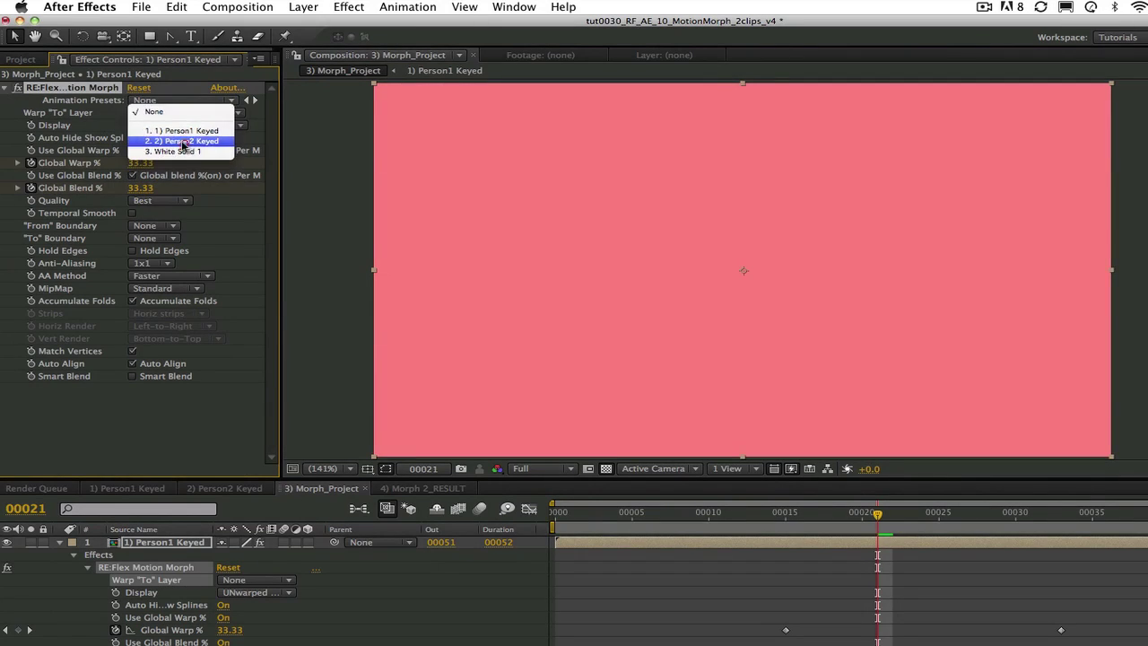
pyautogui.click(183, 142)
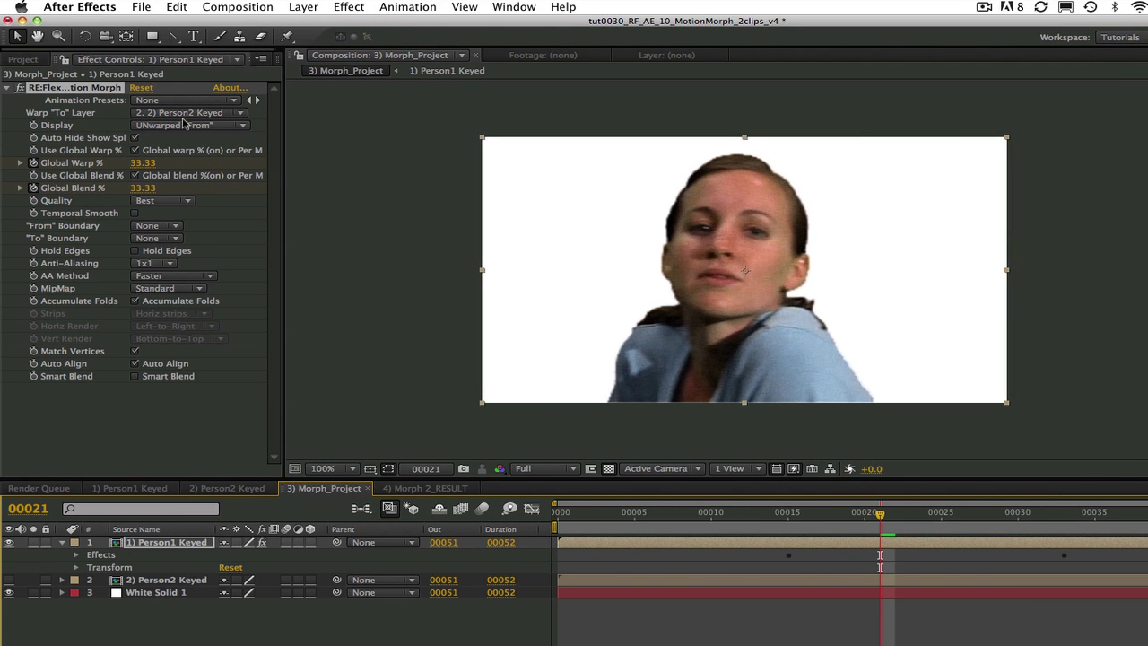
pyautogui.click(191, 126)
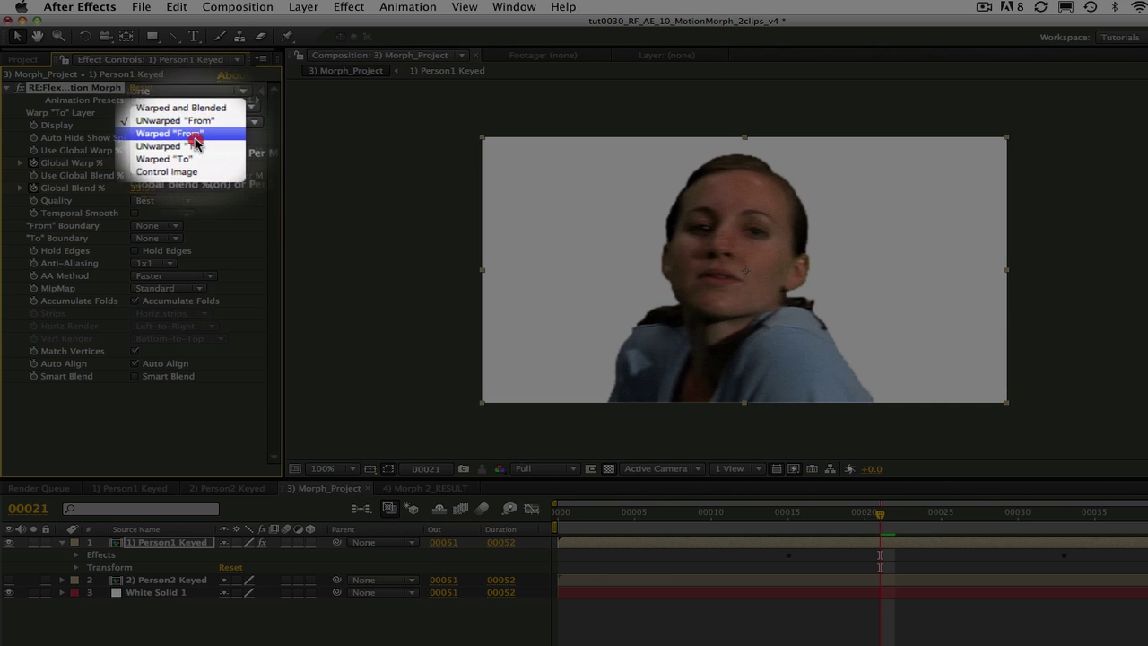
pyautogui.click(199, 149)
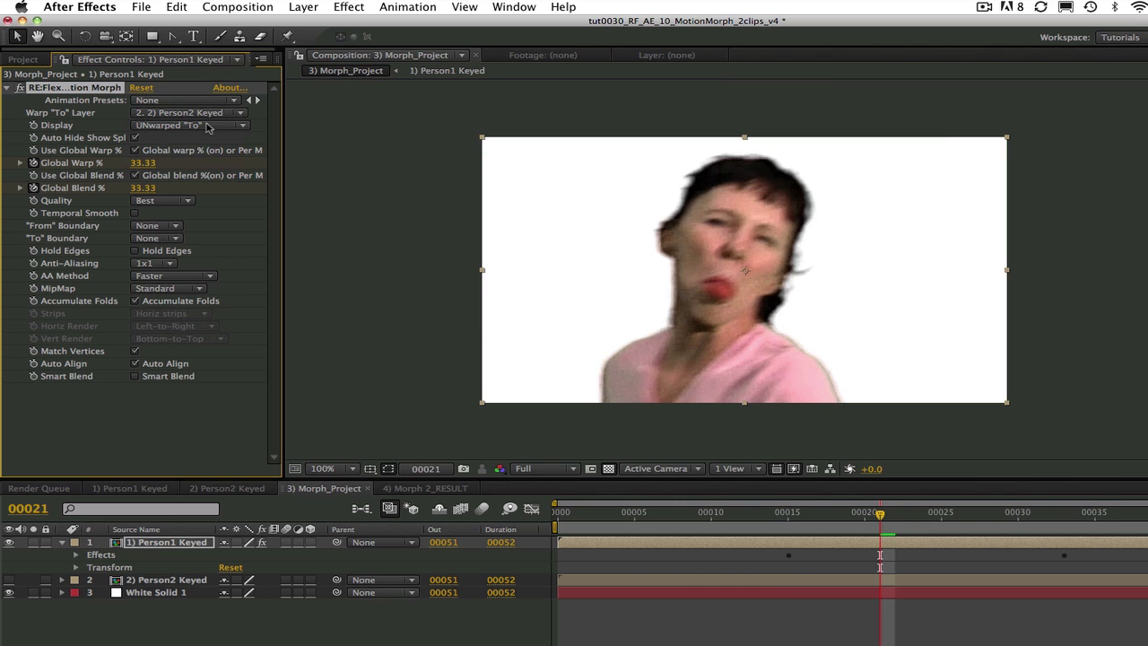
pyautogui.click(206, 126)
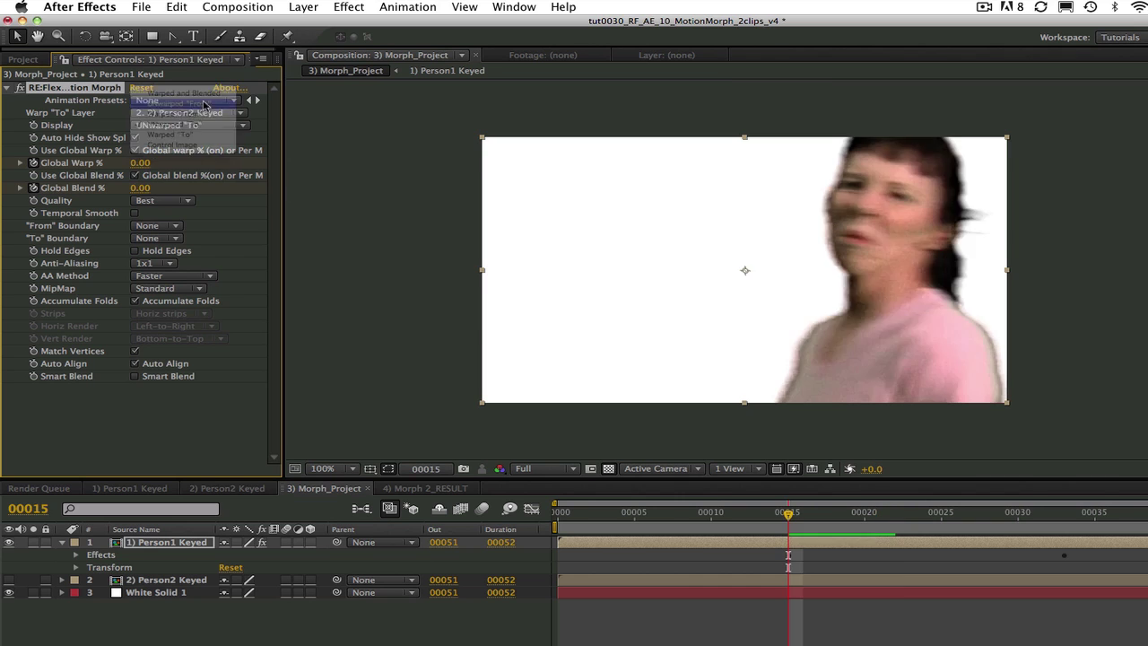
pyautogui.click(207, 111)
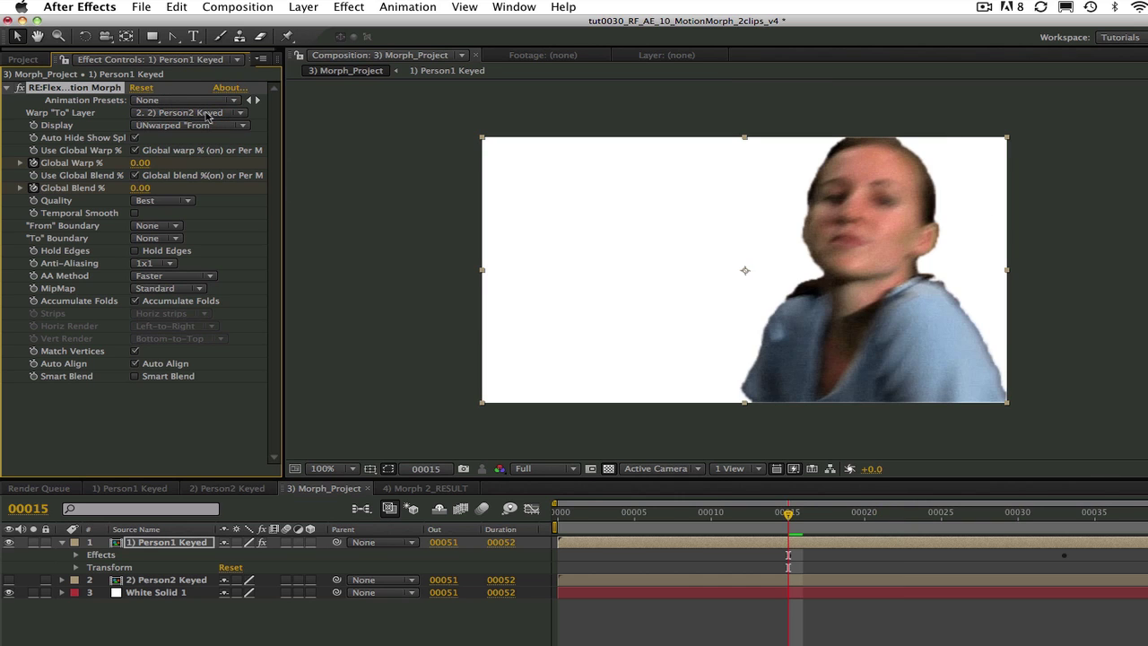
pyautogui.click(205, 126)
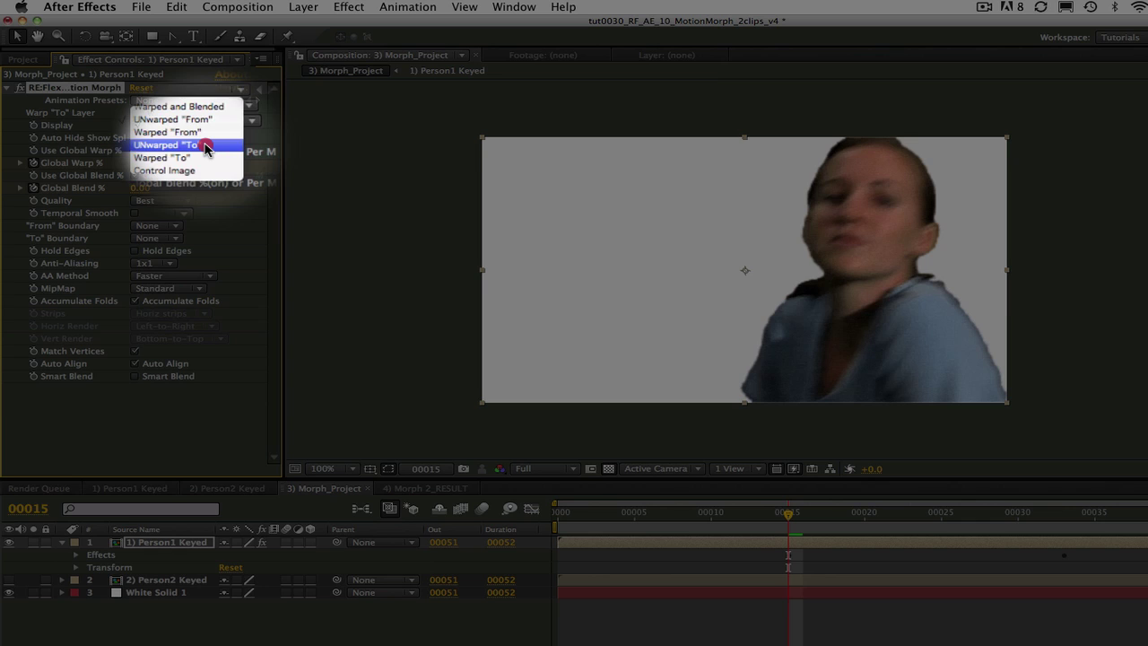
pyautogui.click(201, 147)
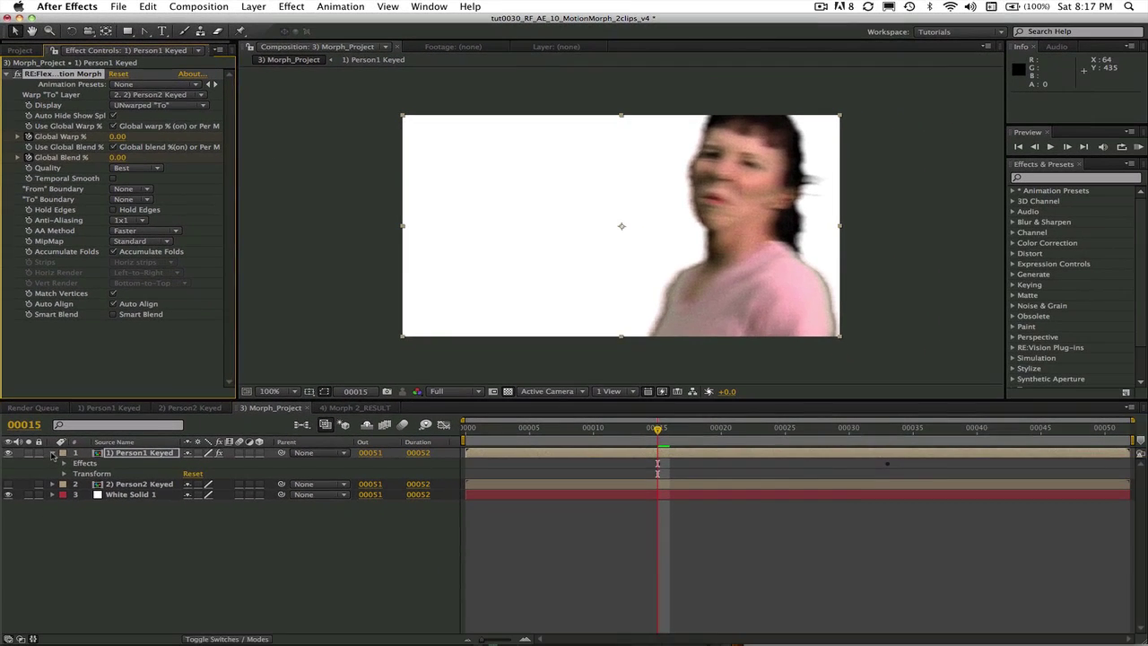
# - Collapse Person1 Keyed and scrub Morph 2_RESULT between frames 00015 and 00033 to review the morph
pyautogui.click(62, 541)
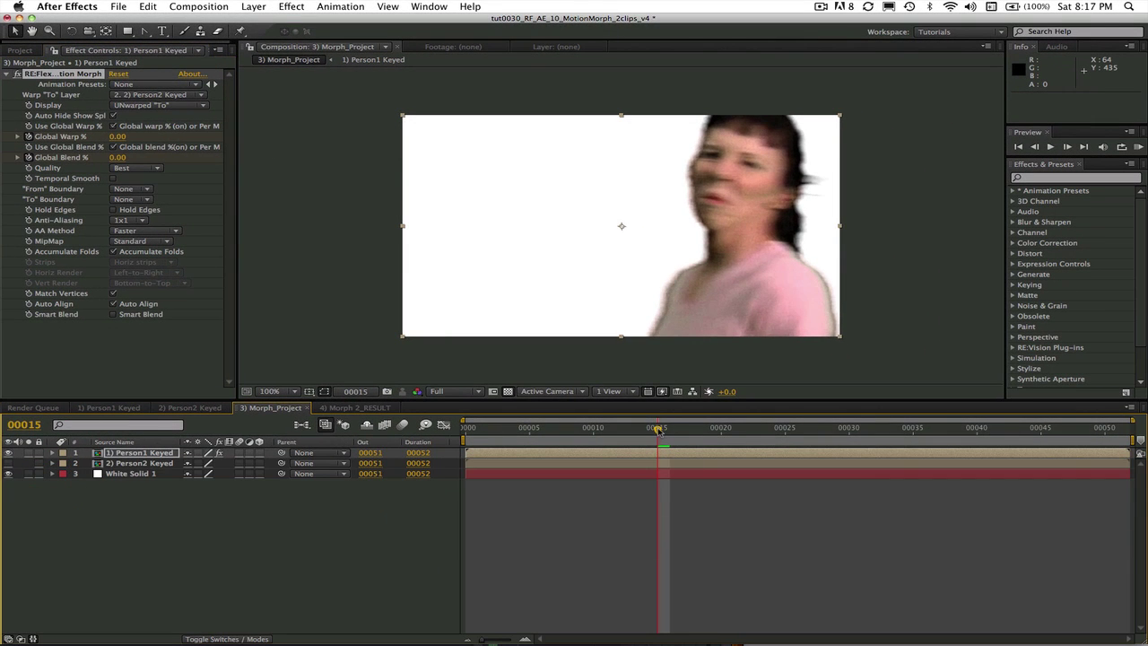
pyautogui.moveTo(660, 430); pyautogui.dragTo(783, 446)
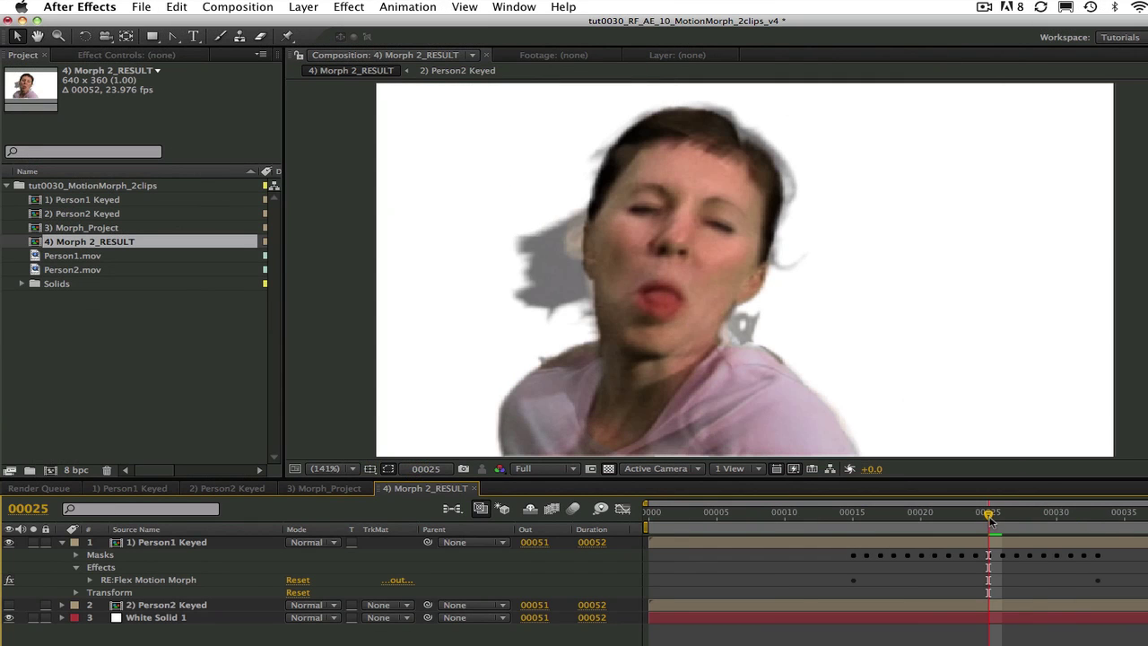
pyautogui.moveTo(991, 520)
pyautogui.mouseDown()
pyautogui.moveTo(901, 534)
pyautogui.moveTo(1061, 514)
pyautogui.mouseUp()
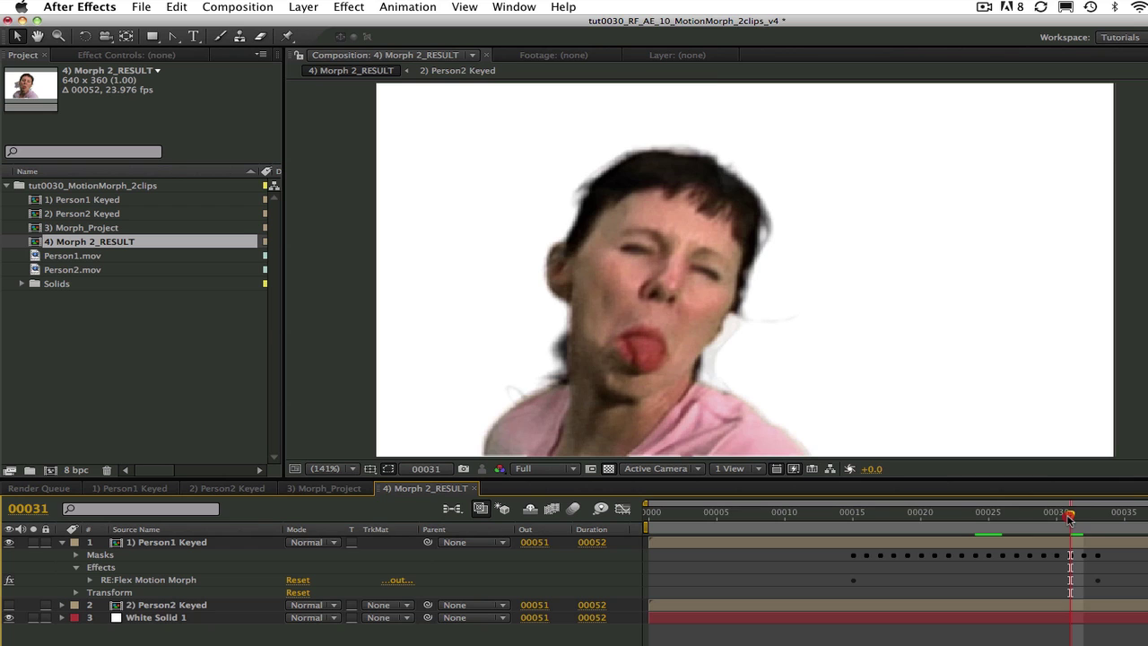
pyautogui.moveTo(1070, 518); pyautogui.dragTo(859, 544)
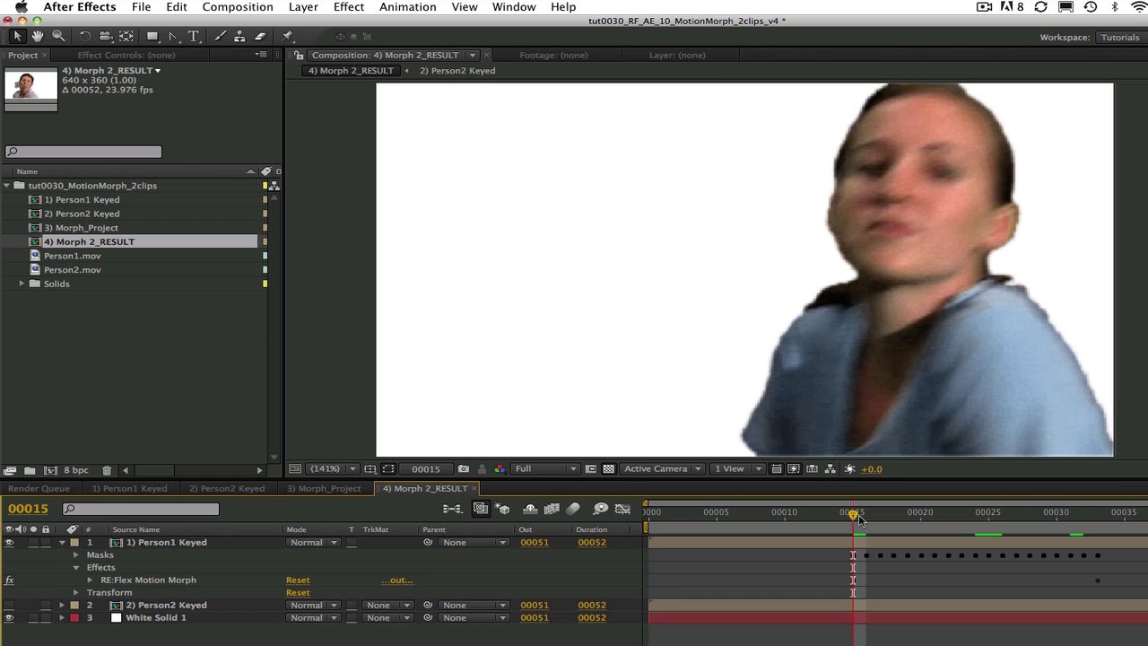
pyautogui.moveTo(854, 517); pyautogui.dragTo(1098, 554)
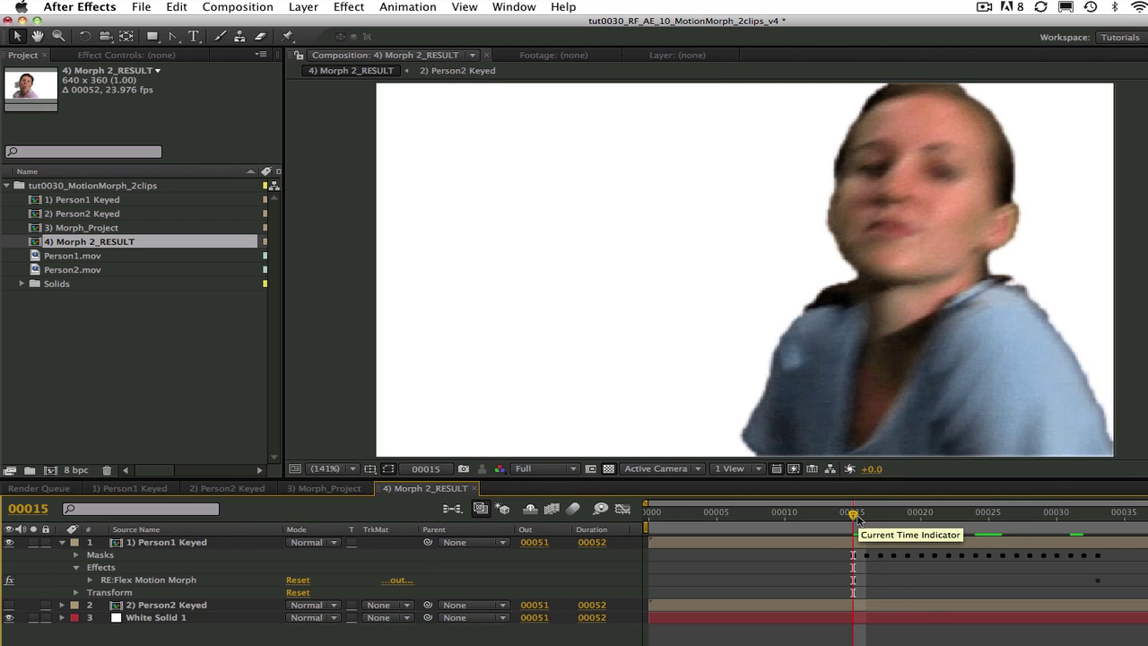
pyautogui.moveTo(853, 517); pyautogui.dragTo(1098, 556)
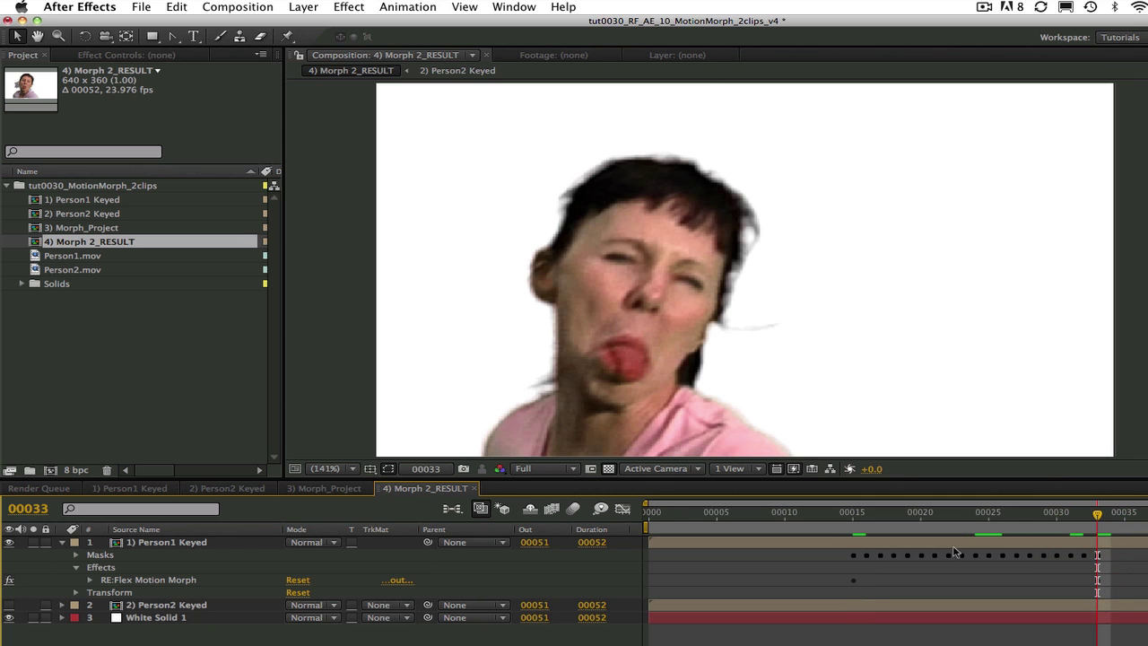
pyautogui.moveTo(1098, 549); pyautogui.dragTo(848, 551)
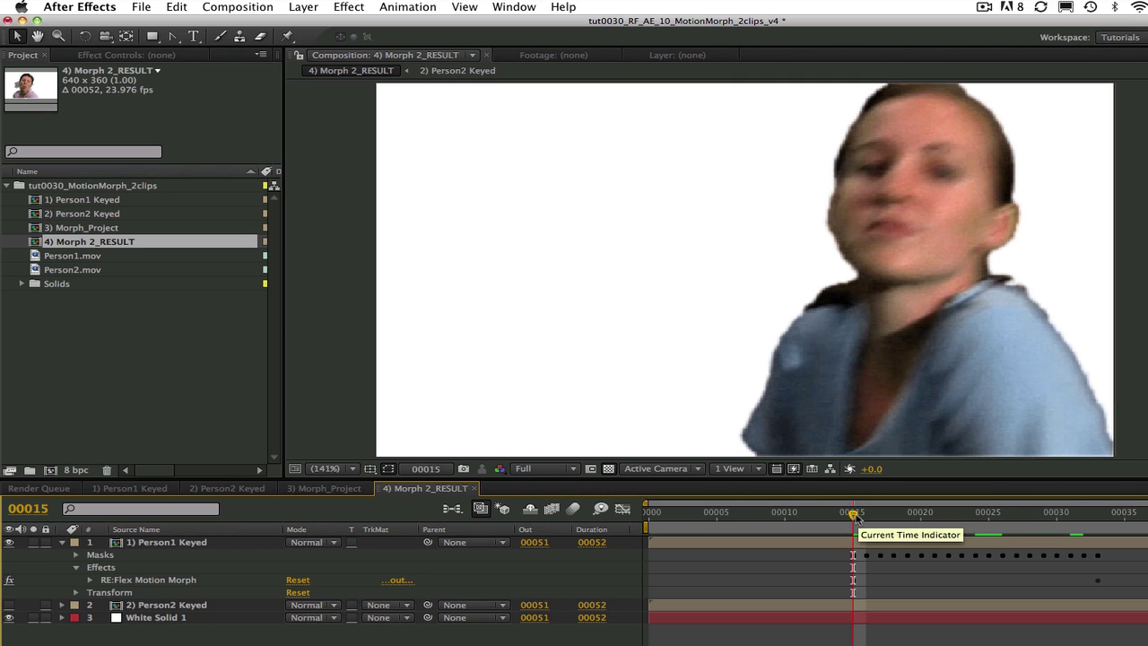
pyautogui.moveTo(853, 514); pyautogui.dragTo(1097, 554)
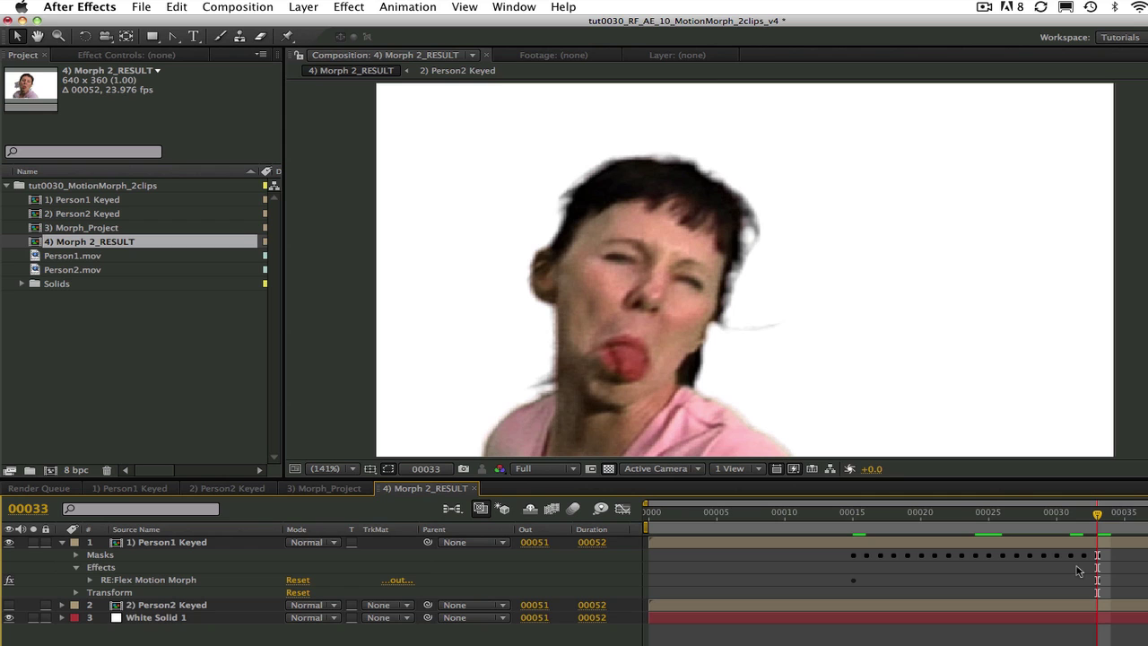
# - Reveal the Global Warp % and Global Blend % sliders and scrub frames 15 to 33 to watch them
pyautogui.click(148, 579)
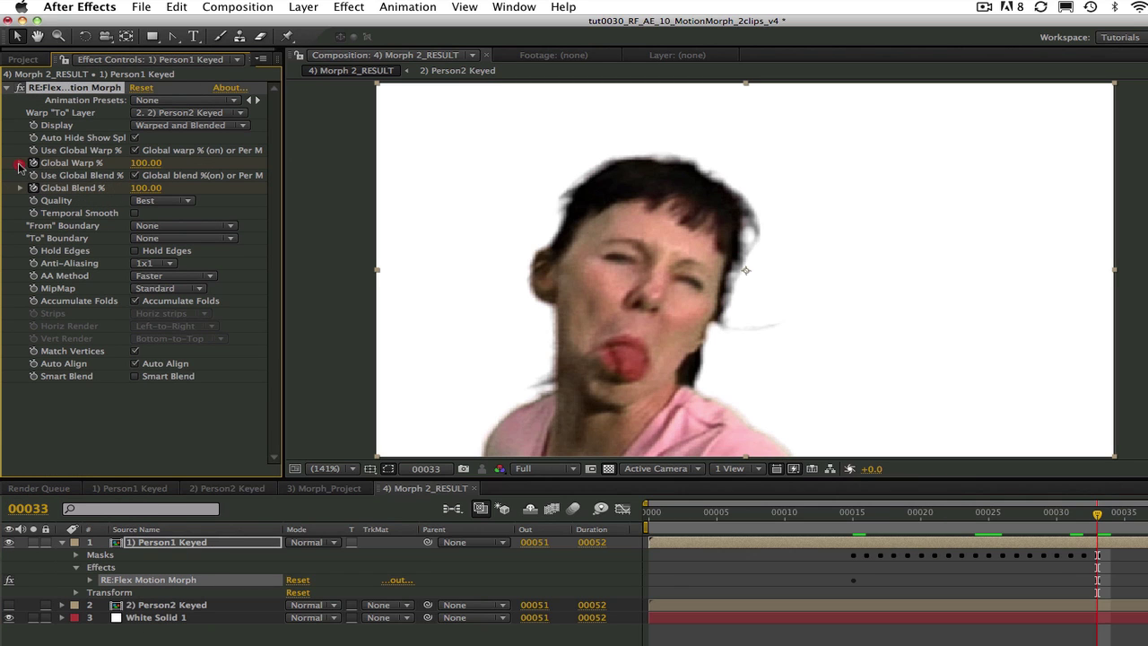
pyautogui.click(20, 162)
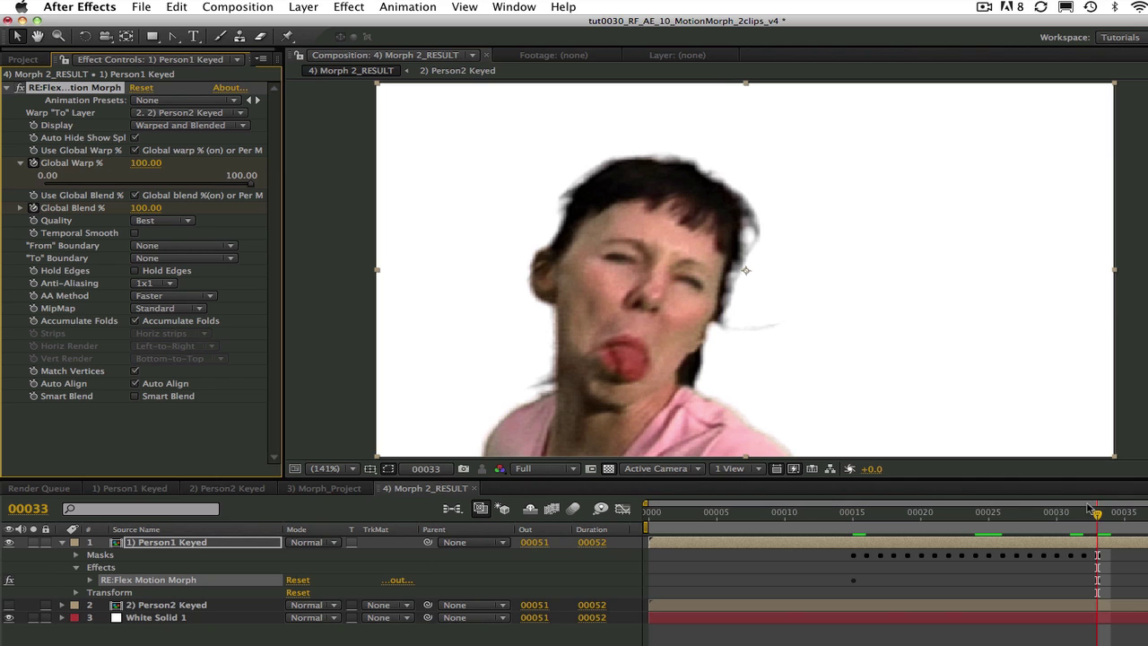
pyautogui.moveTo(1097, 513); pyautogui.dragTo(1083, 513)
pyautogui.moveTo(920, 526); pyautogui.dragTo(852, 520)
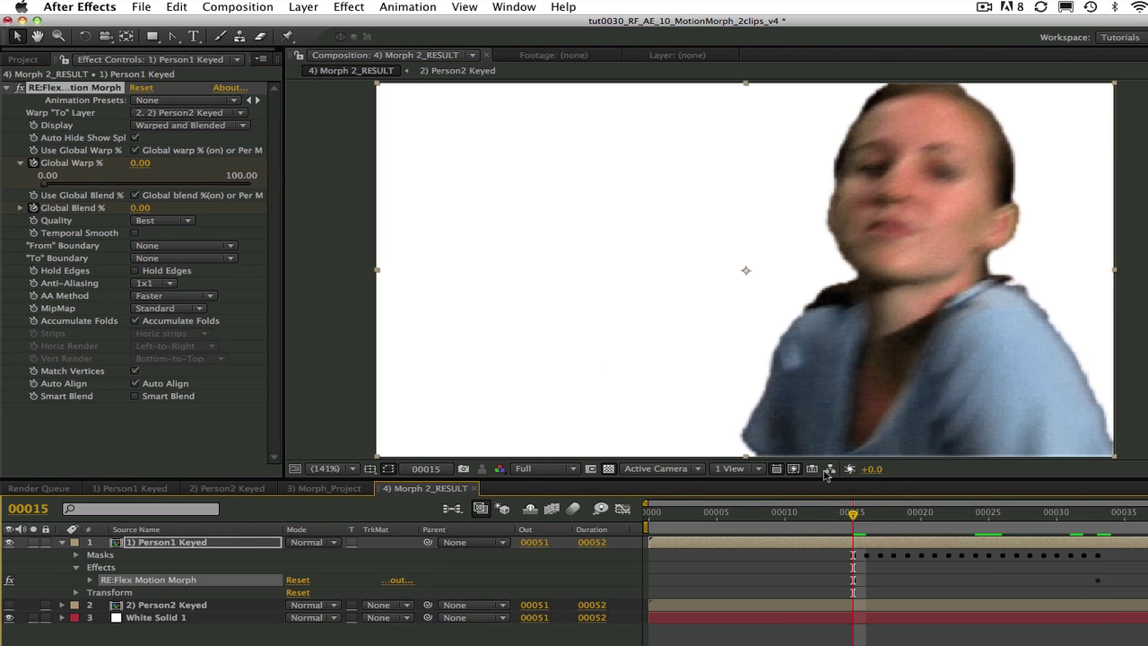
pyautogui.moveTo(853, 515); pyautogui.dragTo(1097, 518)
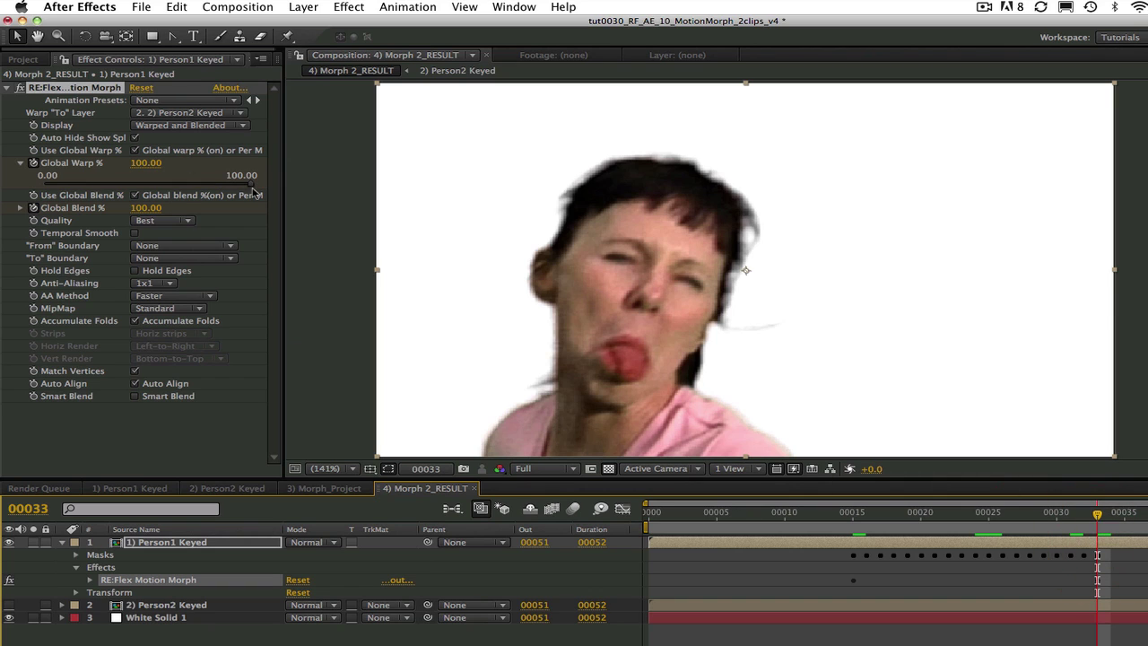
pyautogui.click(20, 208)
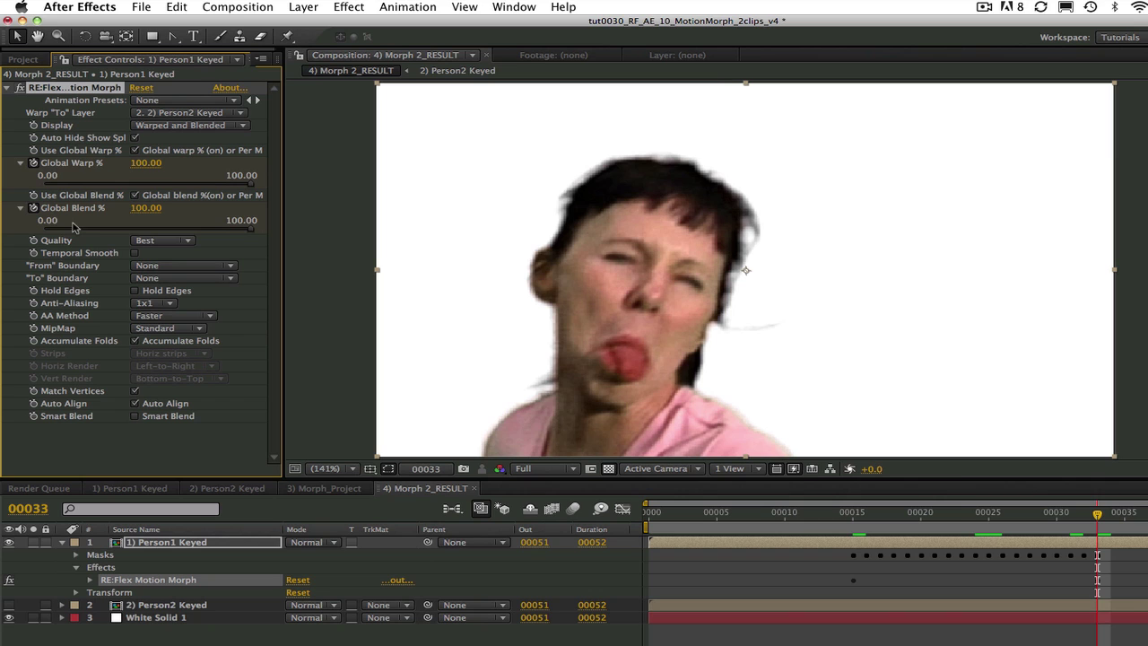
pyautogui.moveTo(1099, 518); pyautogui.dragTo(853, 515)
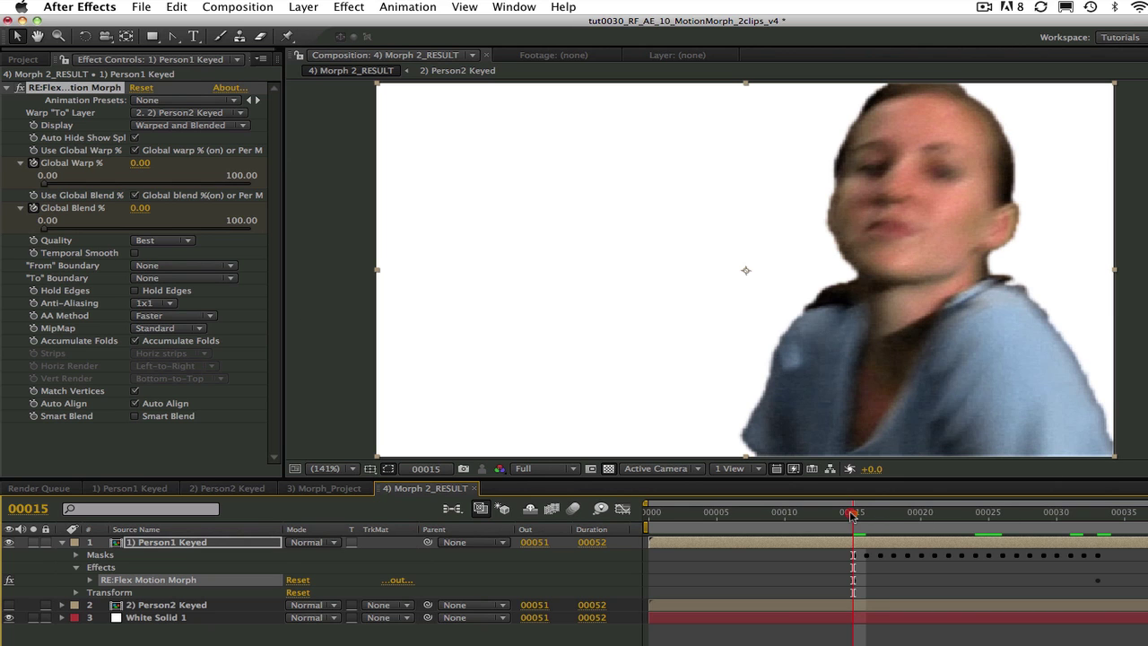
pyautogui.moveTo(852, 516); pyautogui.dragTo(1089, 536)
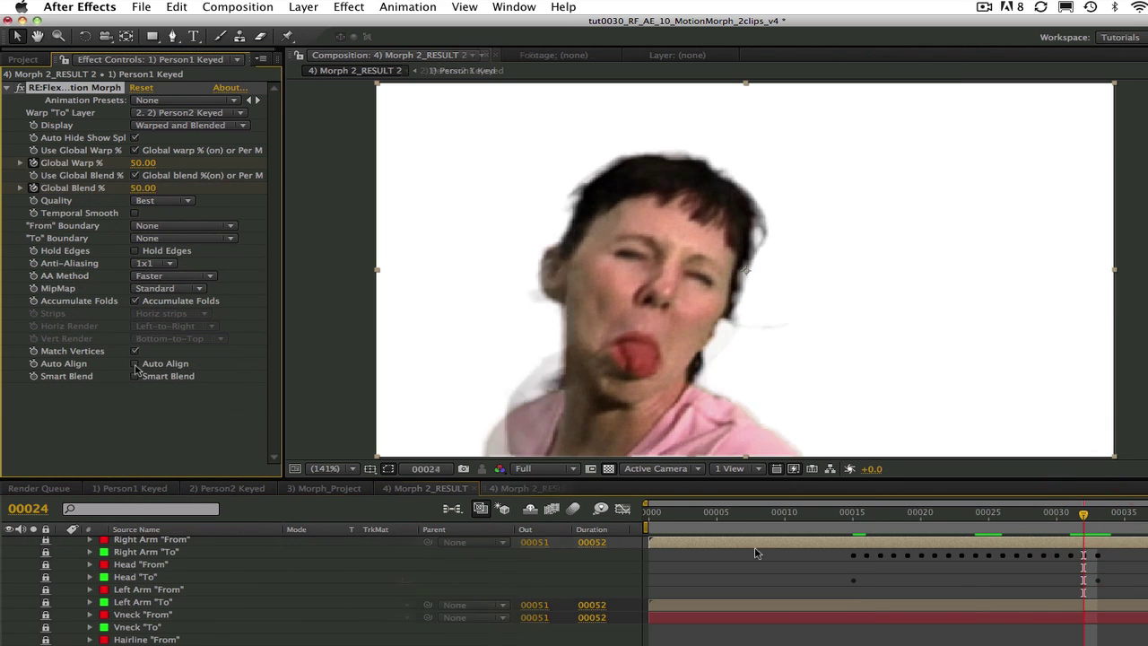
# - Toggle Auto Align on, off, and back on to compare the halfway morph
pyautogui.click(135, 364)
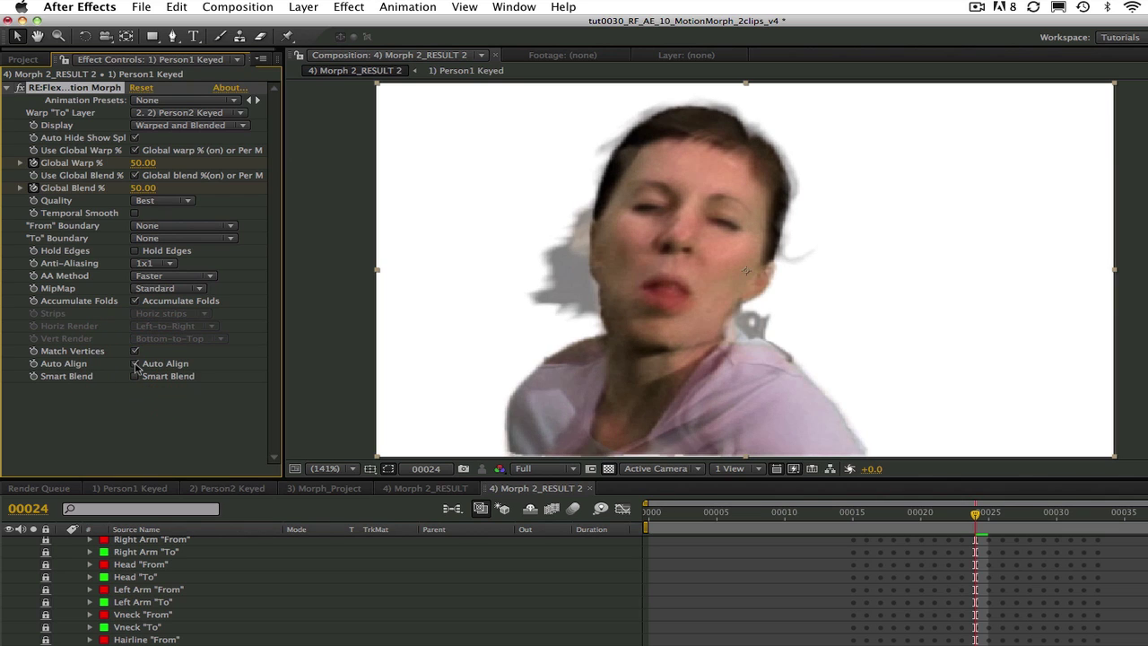
pyautogui.click(136, 364)
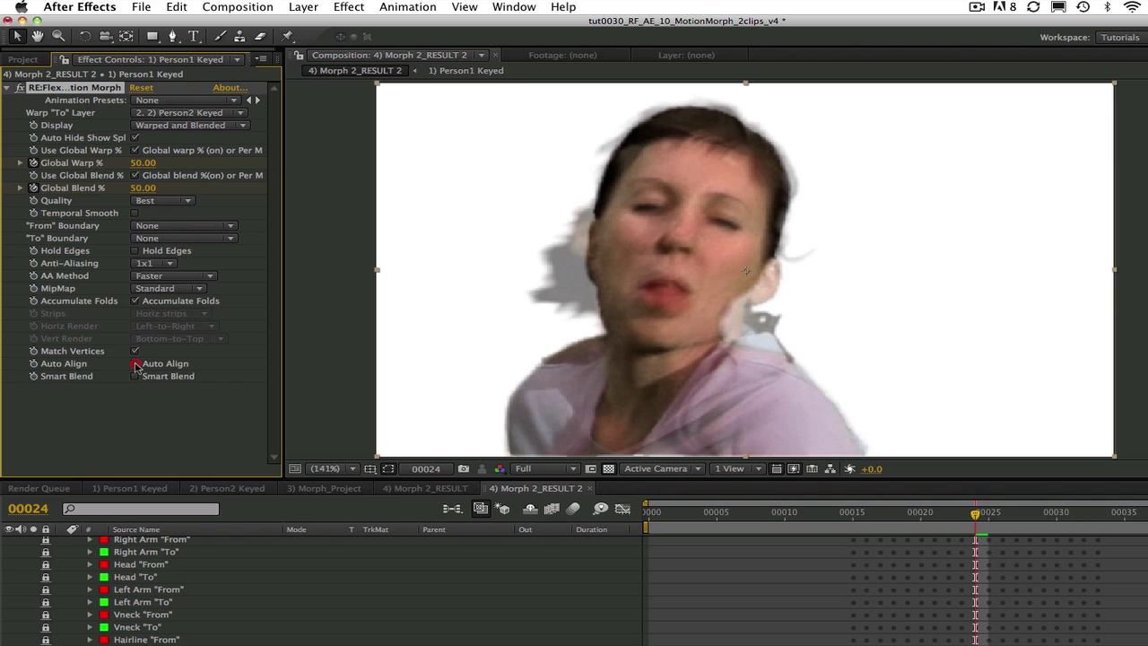
pyautogui.click(135, 364)
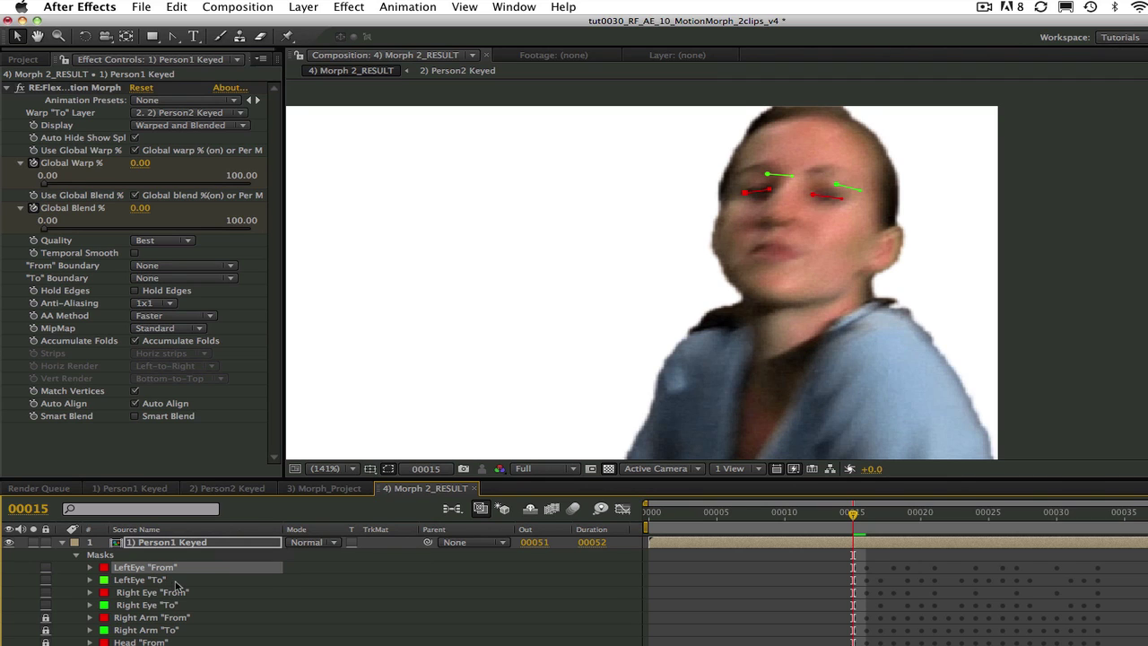
# - Select the LeftEye "To", Right Eye "From" and Right Eye "To" spline masks
pyautogui.click(176, 581)
pyautogui.click(185, 593)
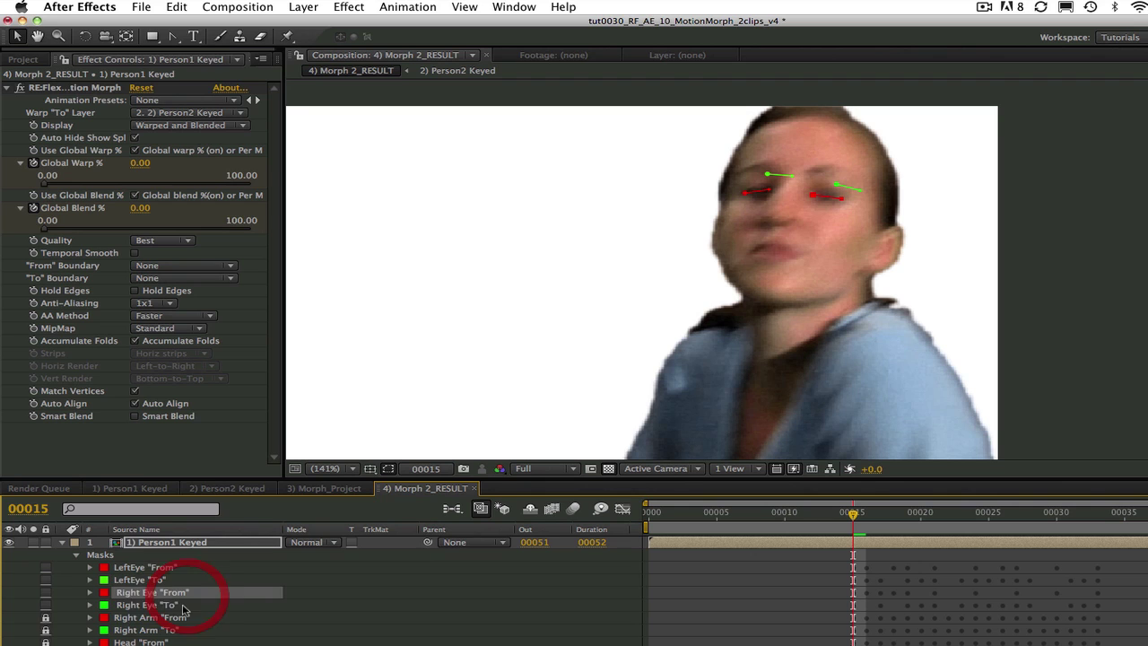
pyautogui.click(183, 607)
# - Set Display to UNwarped "From" and scrub toward the end of the morph
pyautogui.click(187, 126)
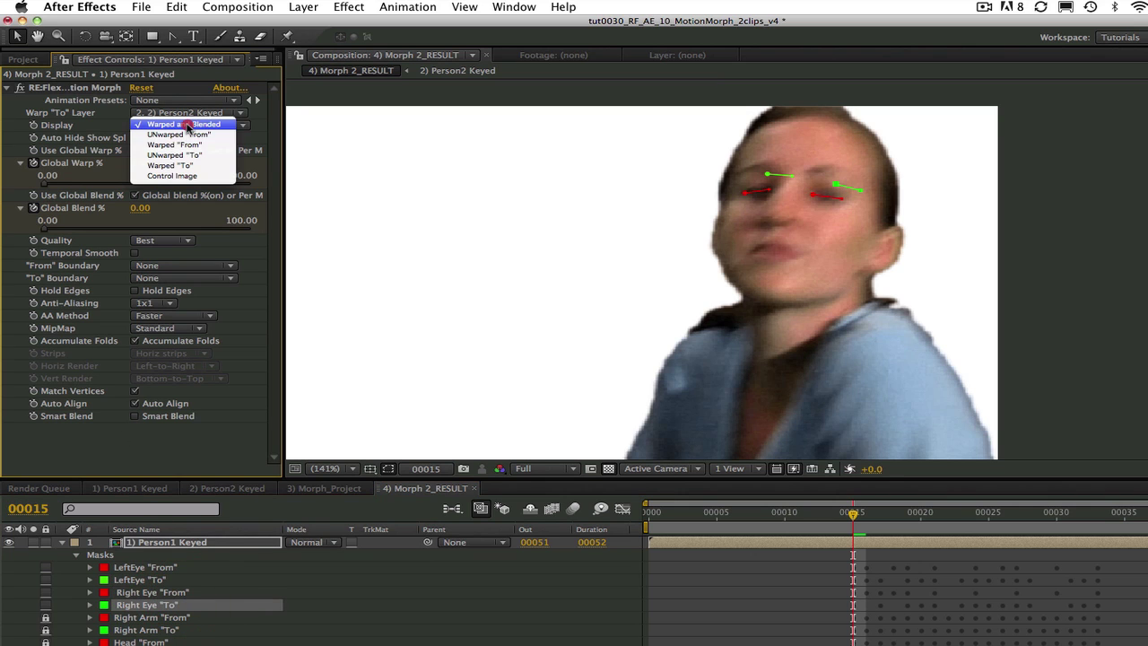
pyautogui.click(188, 135)
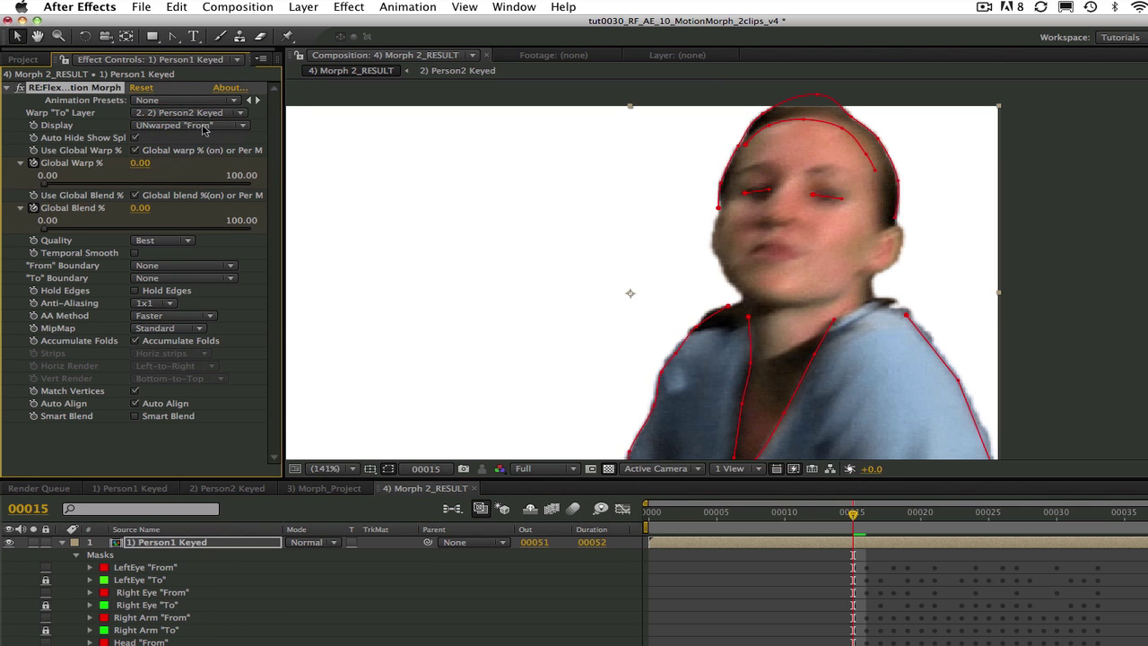
pyautogui.click(196, 127)
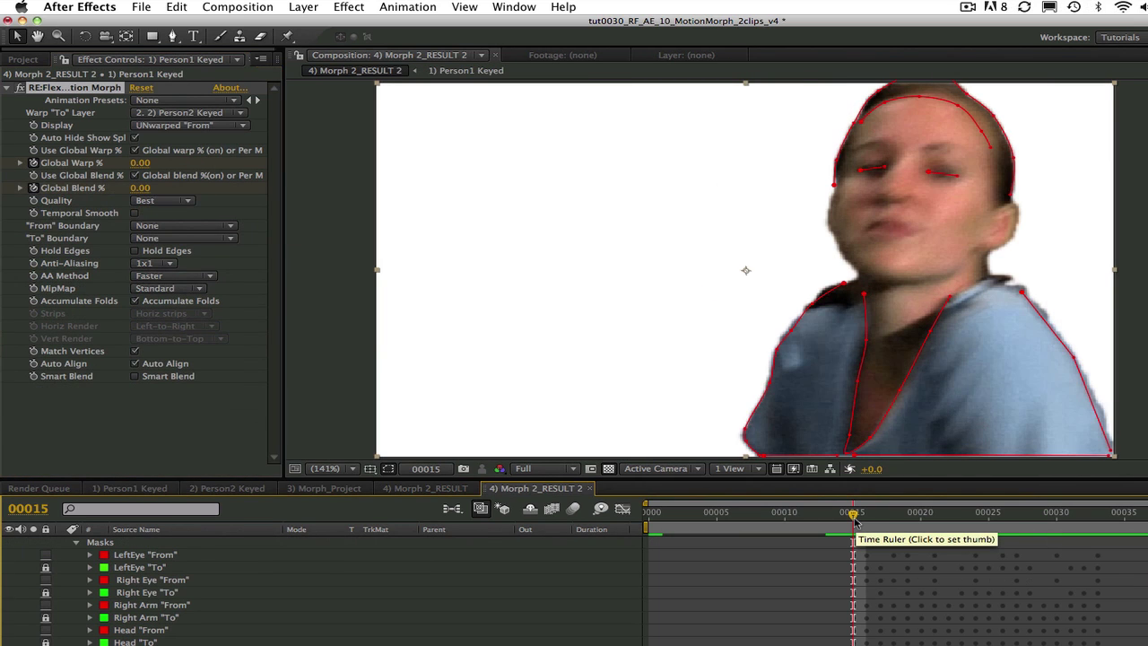
pyautogui.moveTo(854, 514); pyautogui.dragTo(1107, 550)
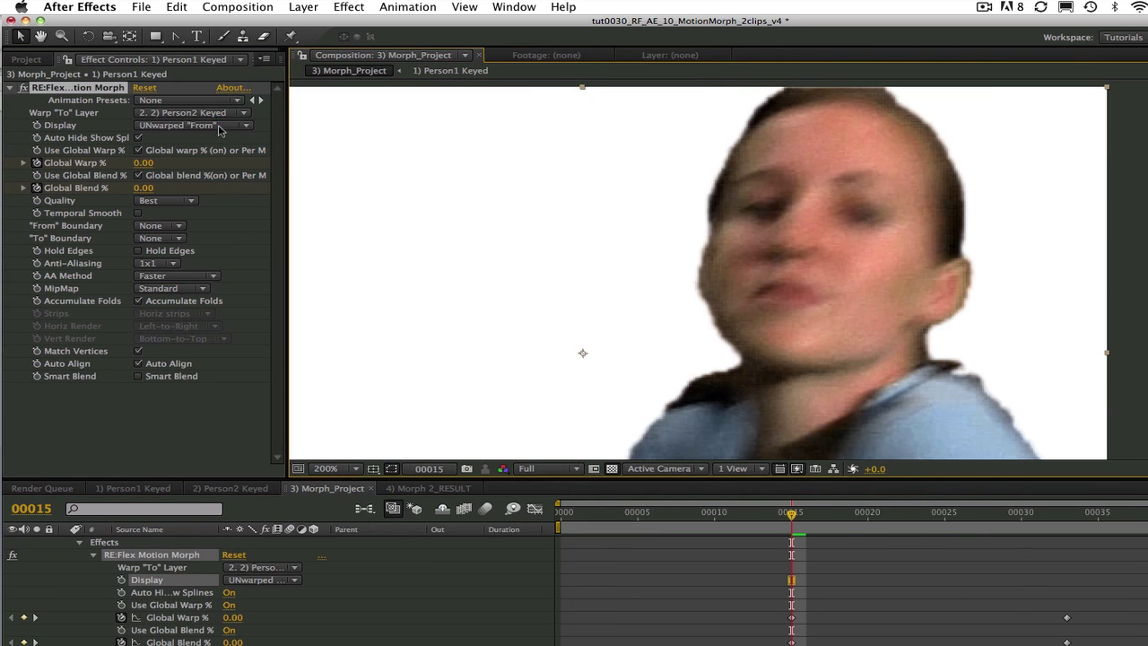
pyautogui.click(221, 126)
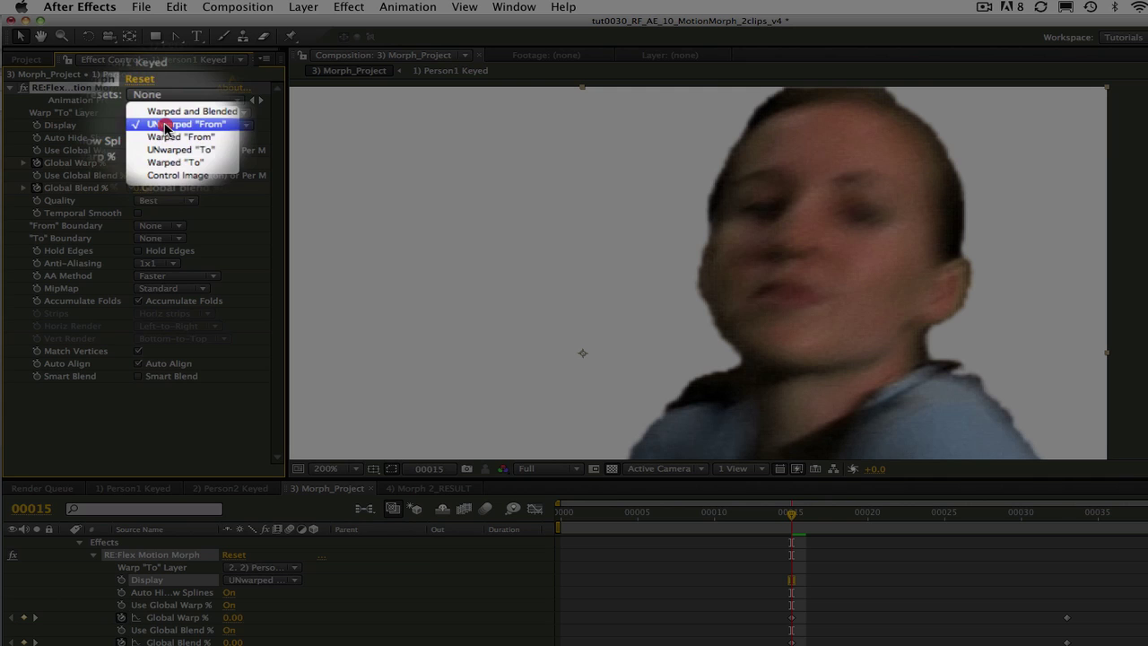
# - Draw a Pen-tool spline across the first woman's hairline and keyframe its Mask Path at frame 15
pyautogui.click(164, 127)
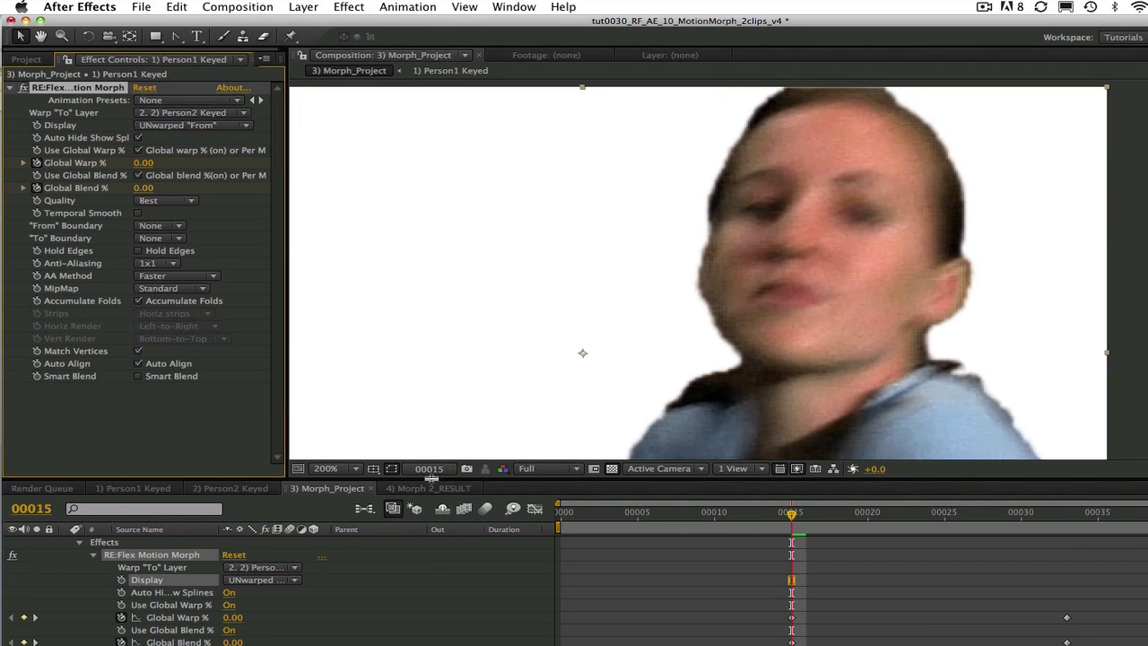
pyautogui.press('g')
pyautogui.click(743, 144)
pyautogui.click(768, 117)
pyautogui.click(820, 107)
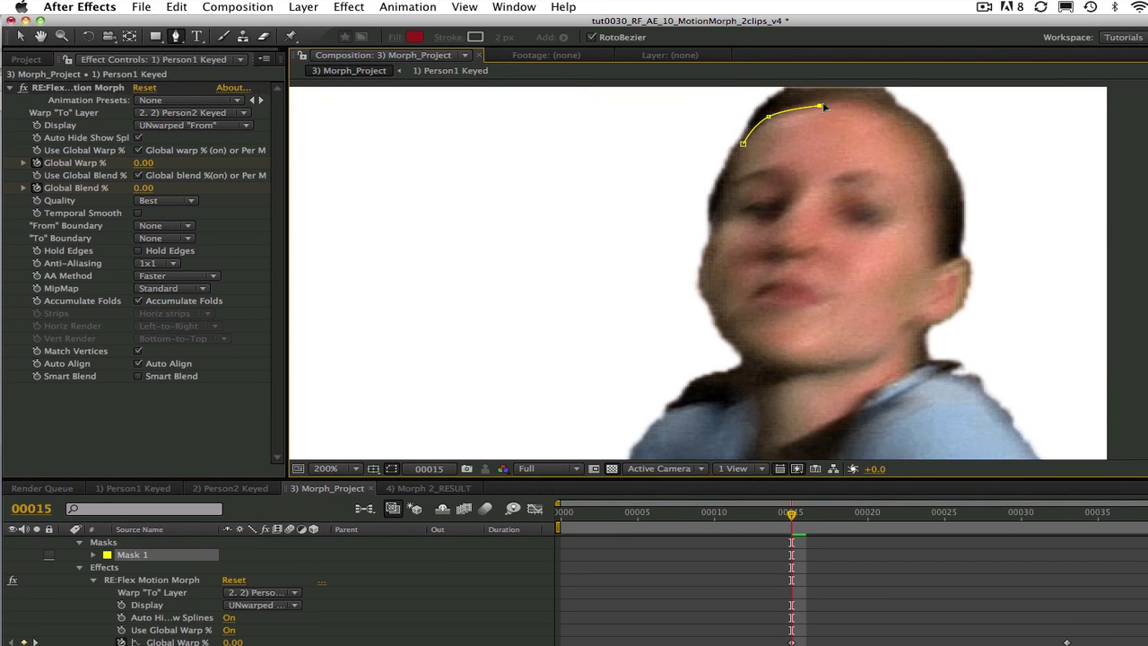
pyautogui.click(879, 110)
pyautogui.click(923, 140)
pyautogui.click(933, 167)
pyautogui.click(82, 460)
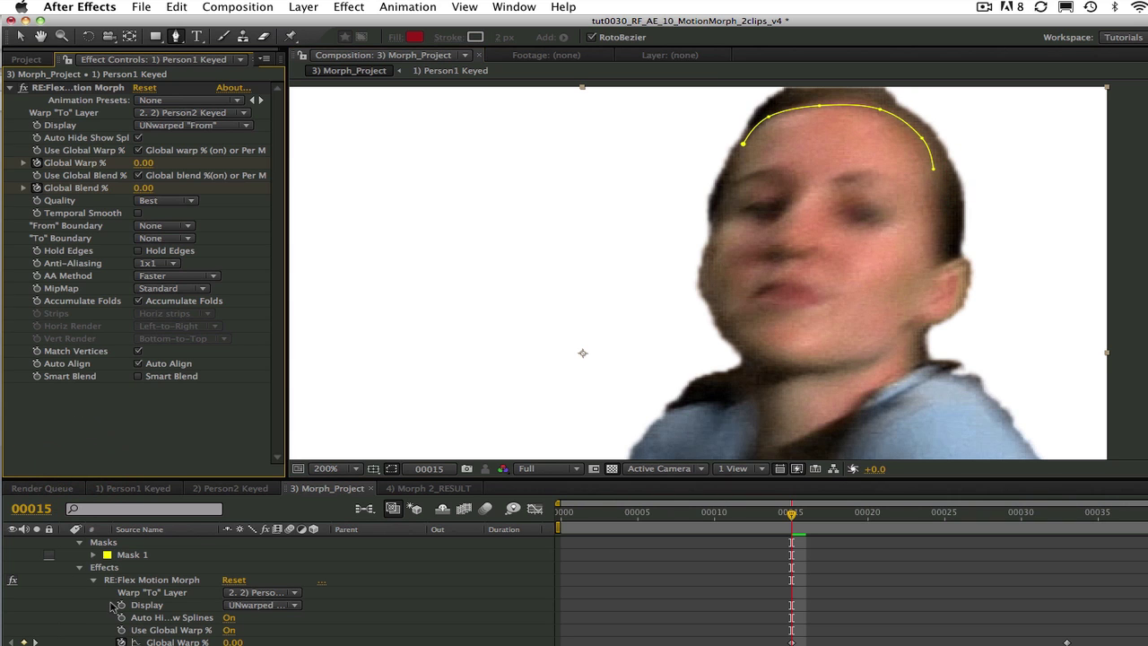
pyautogui.click(92, 554)
pyautogui.click(122, 568)
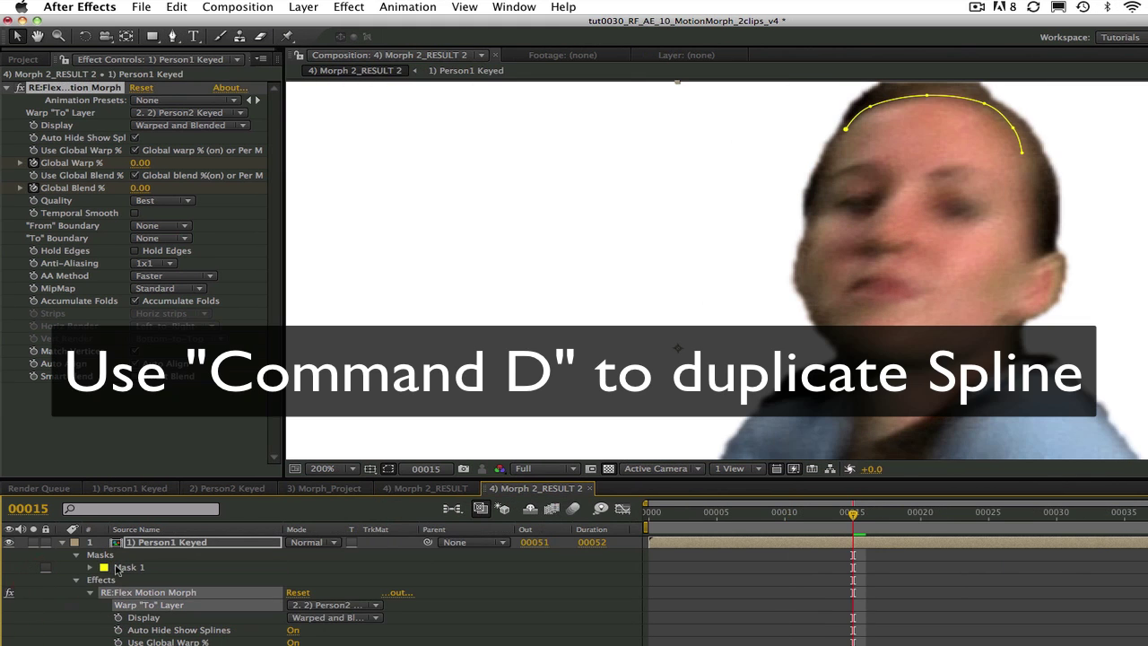
# - Duplicate Mask 1 and rename the two masks Hairline "From" and Hairline "To"
pyautogui.click(118, 568)
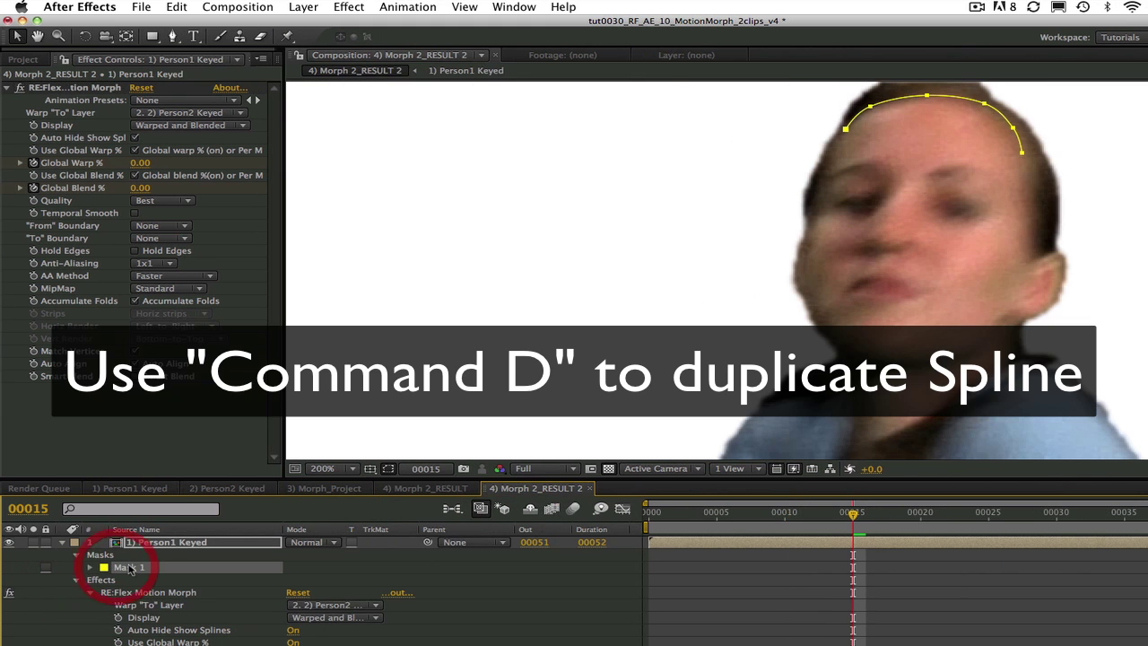
pyautogui.press('super+d')
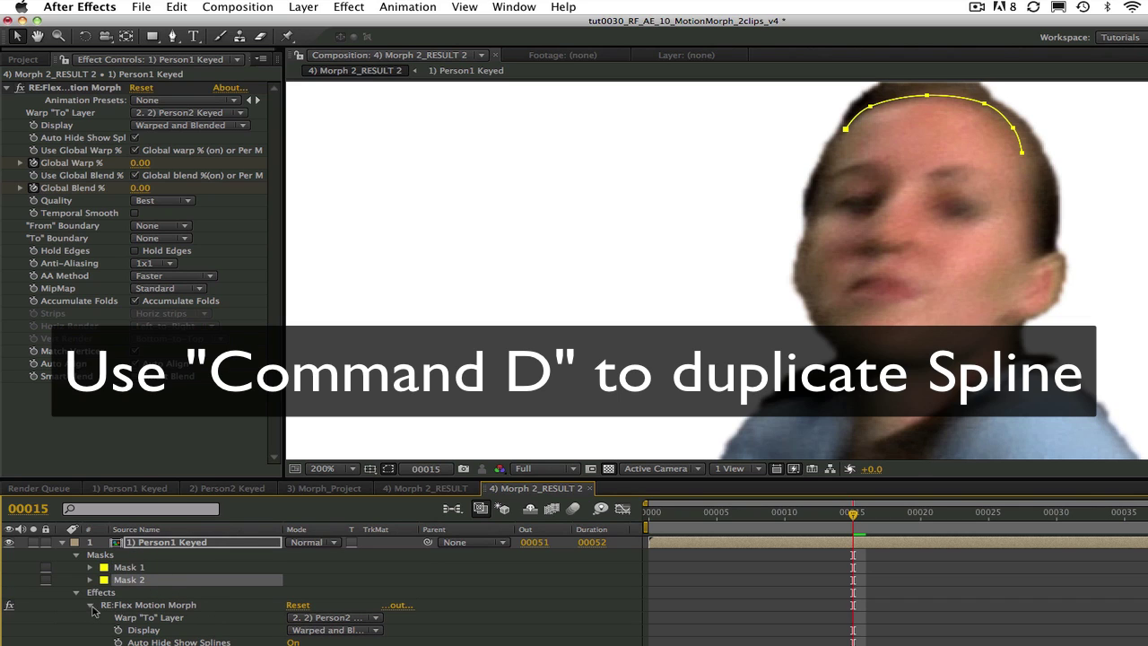
pyautogui.click(117, 566)
pyautogui.press('Return')
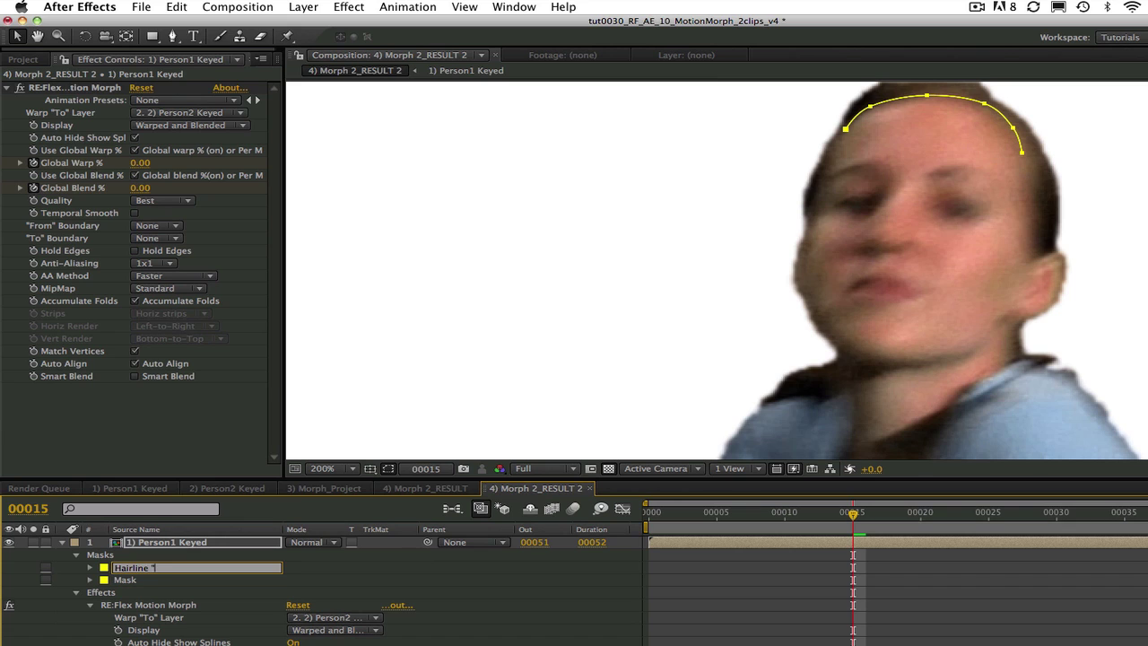
pyautogui.press('Return')
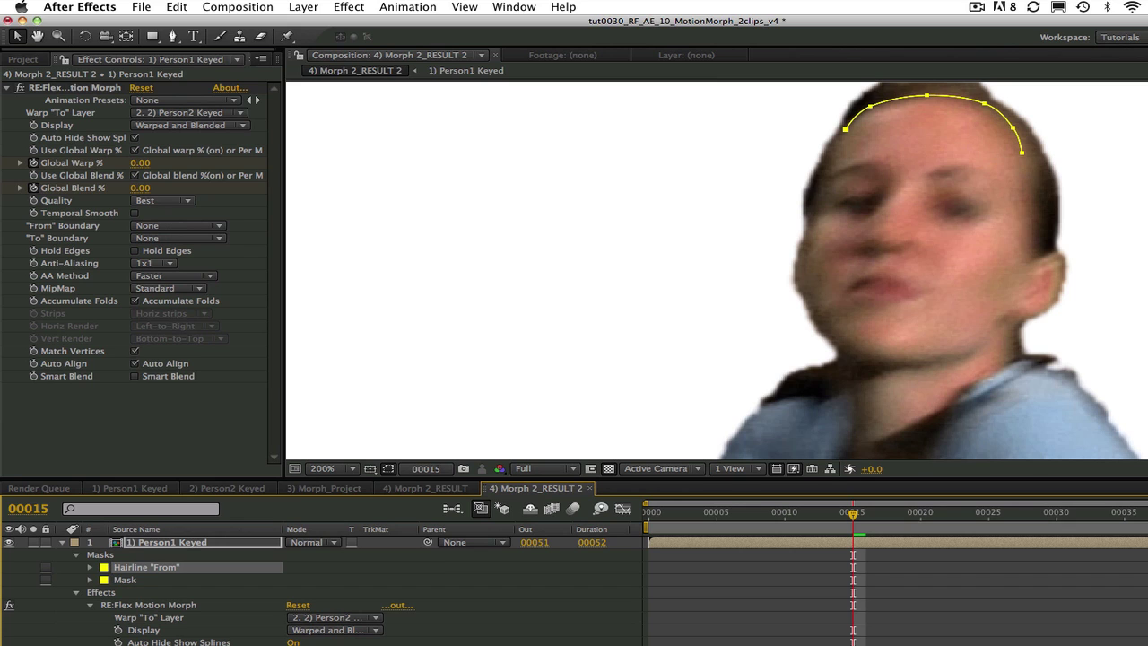
pyautogui.click(127, 580)
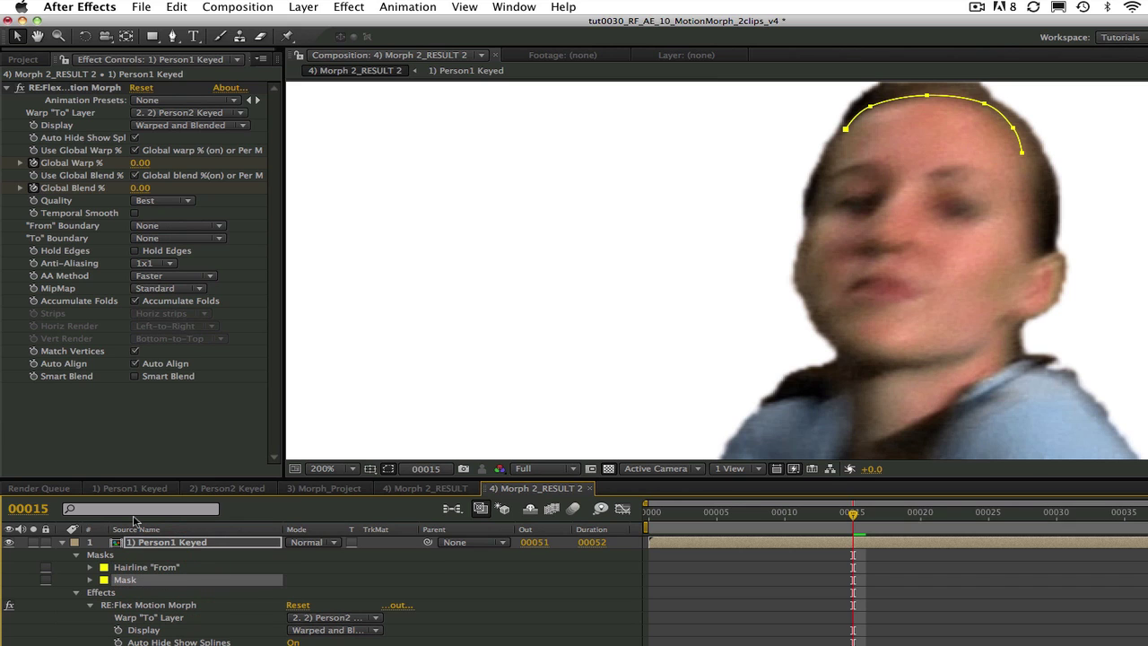
pyautogui.press('Return')
pyautogui.write('Hairline "')
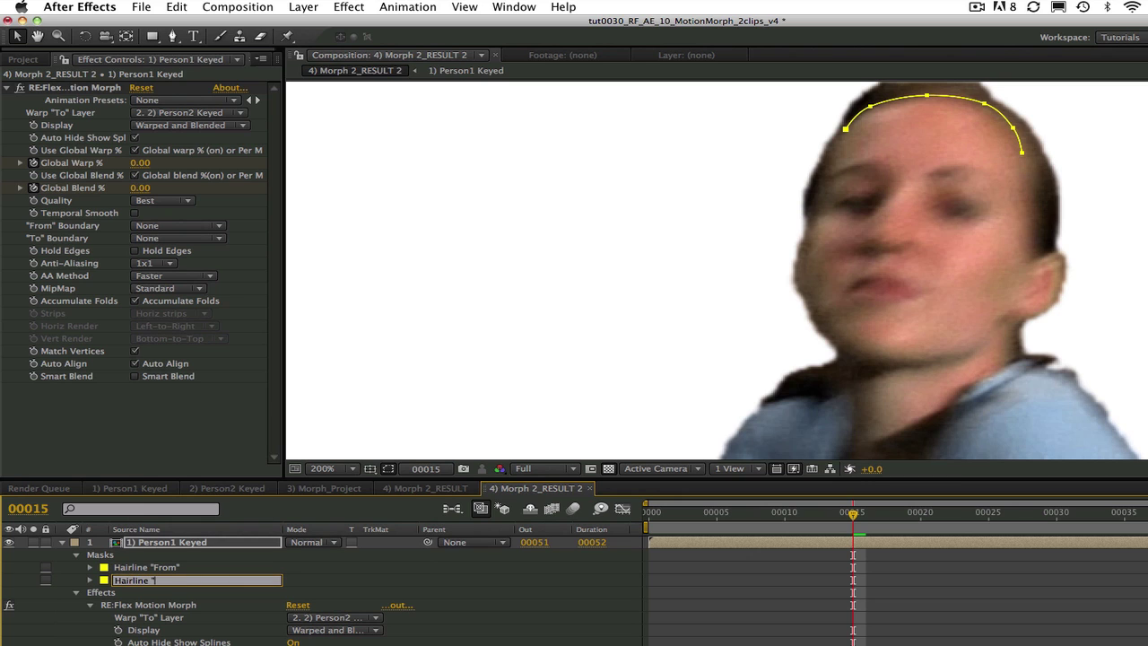
pyautogui.write('To"')
pyautogui.press('Return')
# - At frame 16, move the whole Hairline "From" spline down onto the hairline to keyframe it
pyautogui.hotkey('alt', 'm')
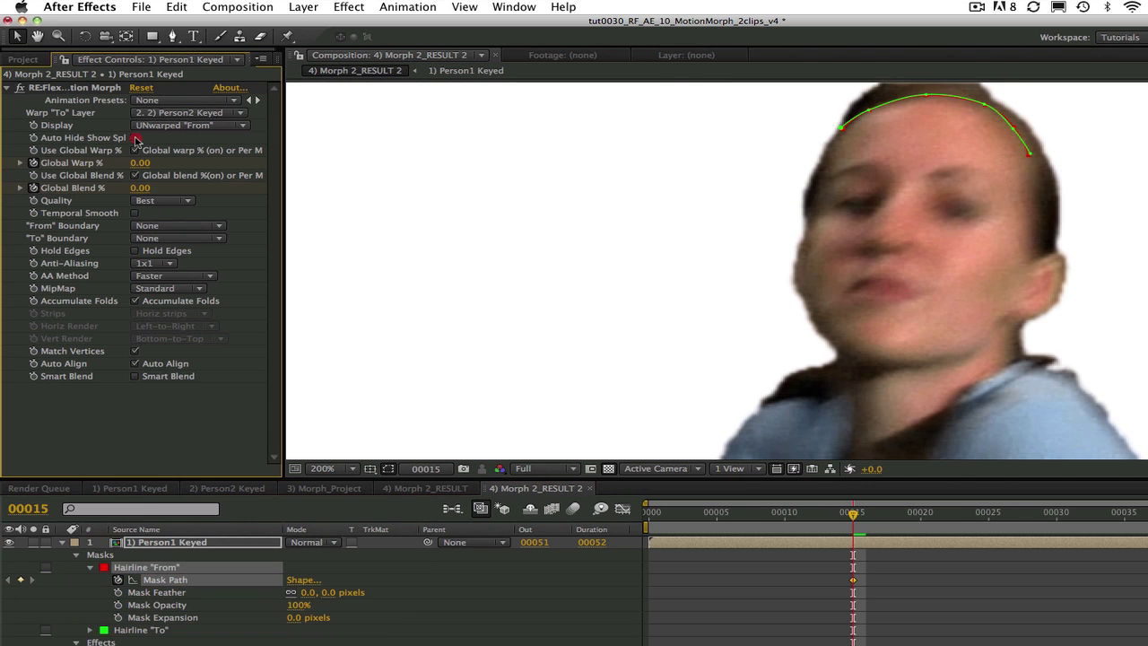
pyautogui.click(173, 125)
pyautogui.click(173, 125)
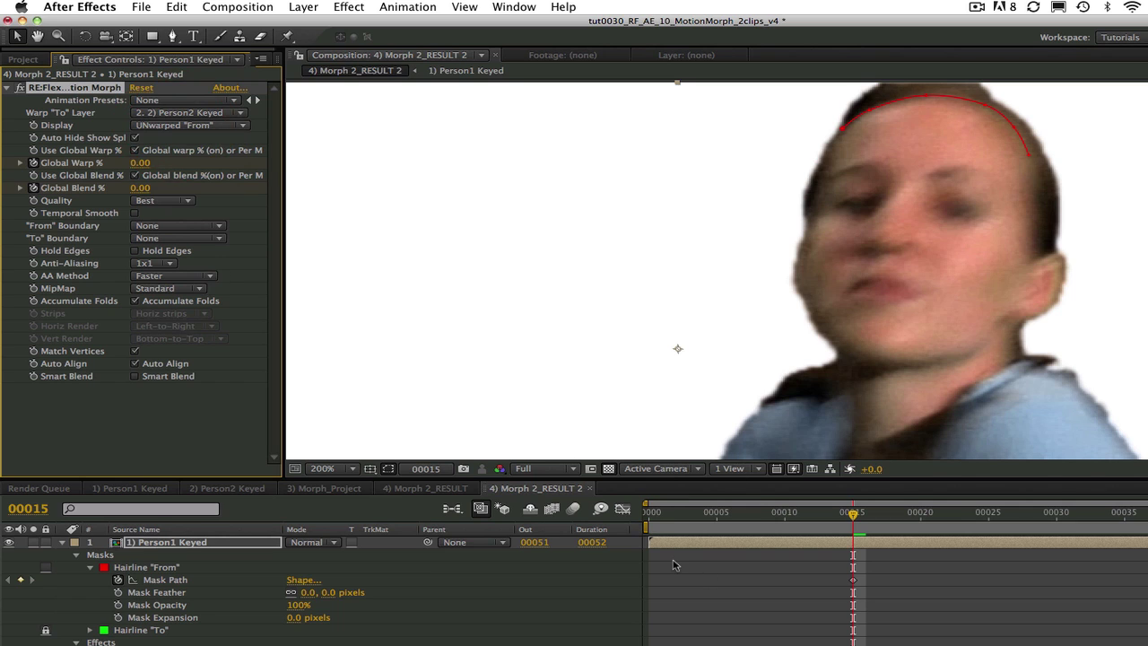
pyautogui.press('pagedown')
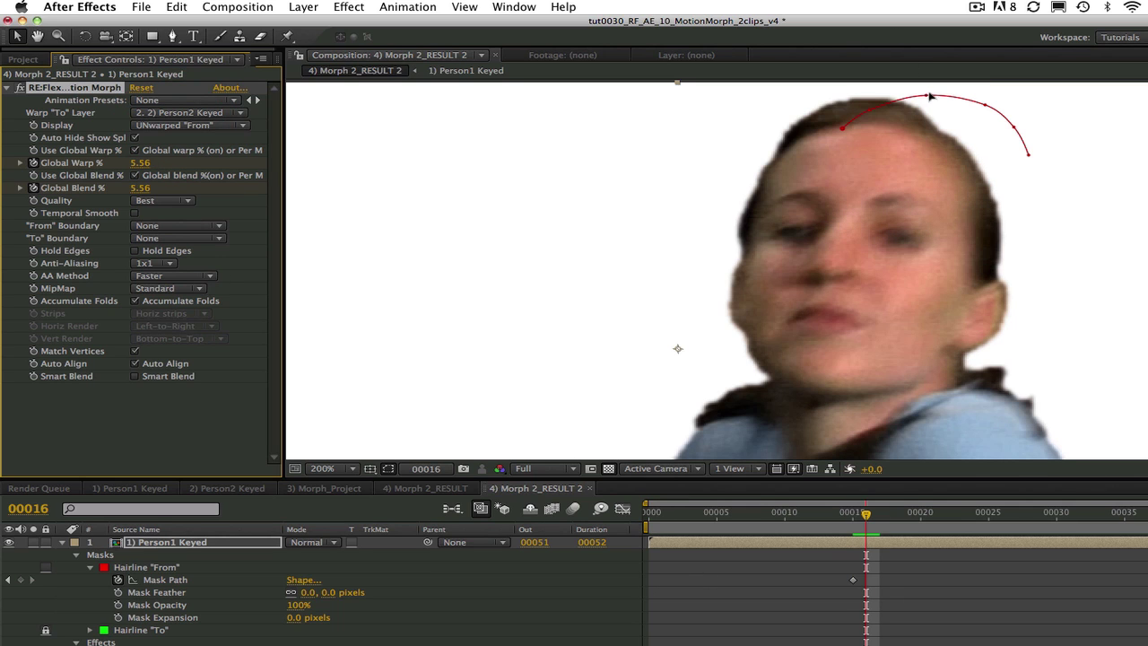
pyautogui.click(925, 96)
pyautogui.moveTo(833, 89); pyautogui.dragTo(1042, 155)
pyautogui.moveTo(981, 102); pyautogui.dragTo(819, 145)
# - Keep fitting Hairline "From" to the hairline frame by frame through 00033, then save the project
pyautogui.press('pagedown')
pyautogui.press('pagedown')
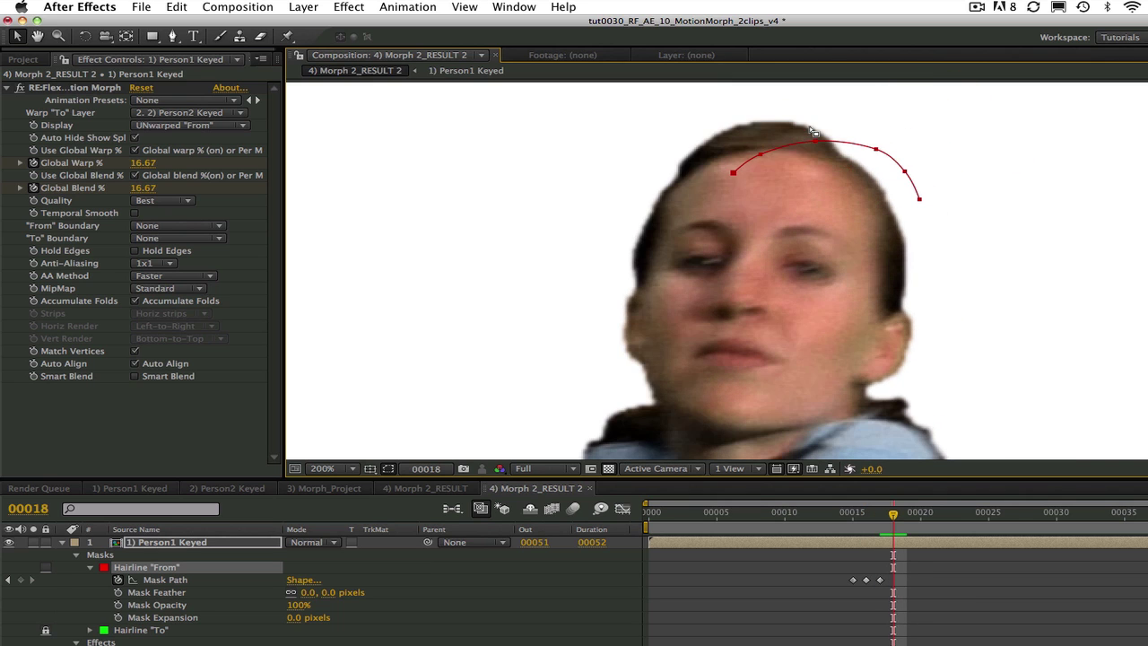
pyautogui.moveTo(730, 172); pyautogui.dragTo(685, 184)
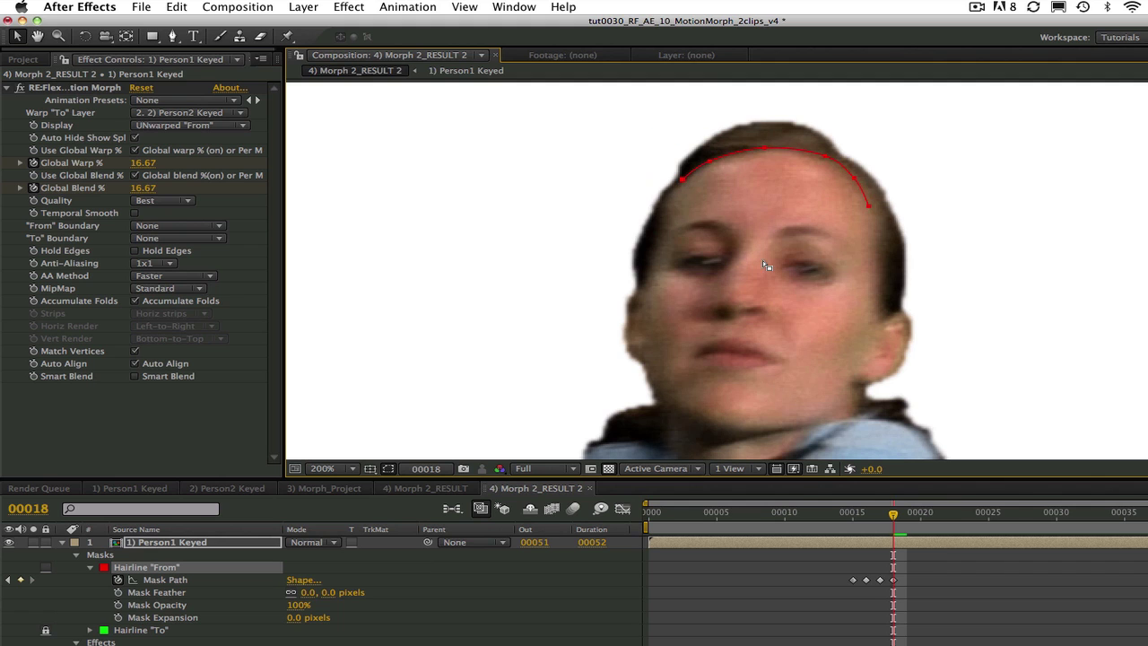
pyautogui.press('pagedown')
pyautogui.moveTo(767, 157); pyautogui.dragTo(685, 154)
pyautogui.press('pagedown')
pyautogui.press('pagedown')
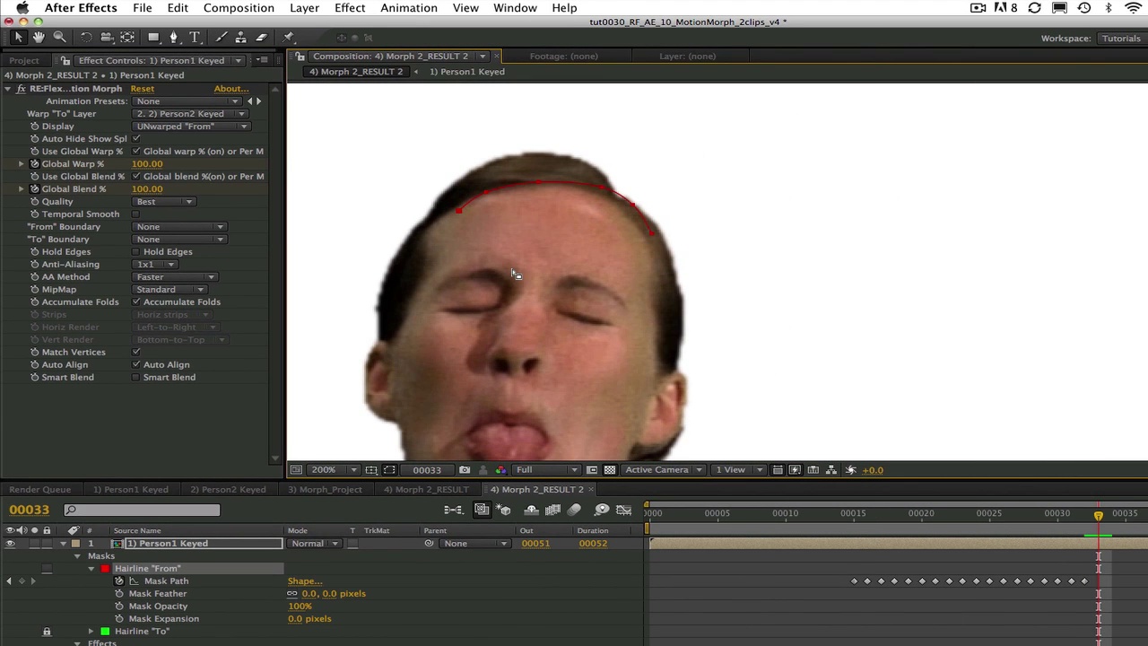
pyautogui.moveTo(466, 203); pyautogui.dragTo(452, 219)
pyautogui.click(451, 220)
pyautogui.hotkey('ctrl', 's')
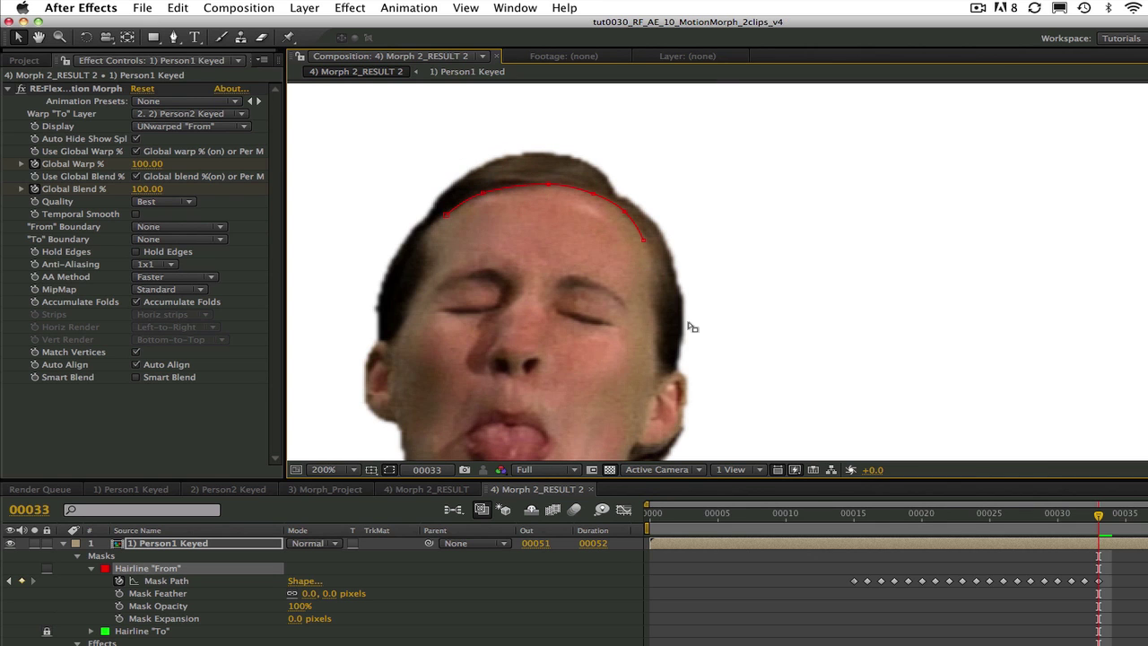
# - Switch the display to UNwarped "To" and move to around frame 15
pyautogui.click(193, 126)
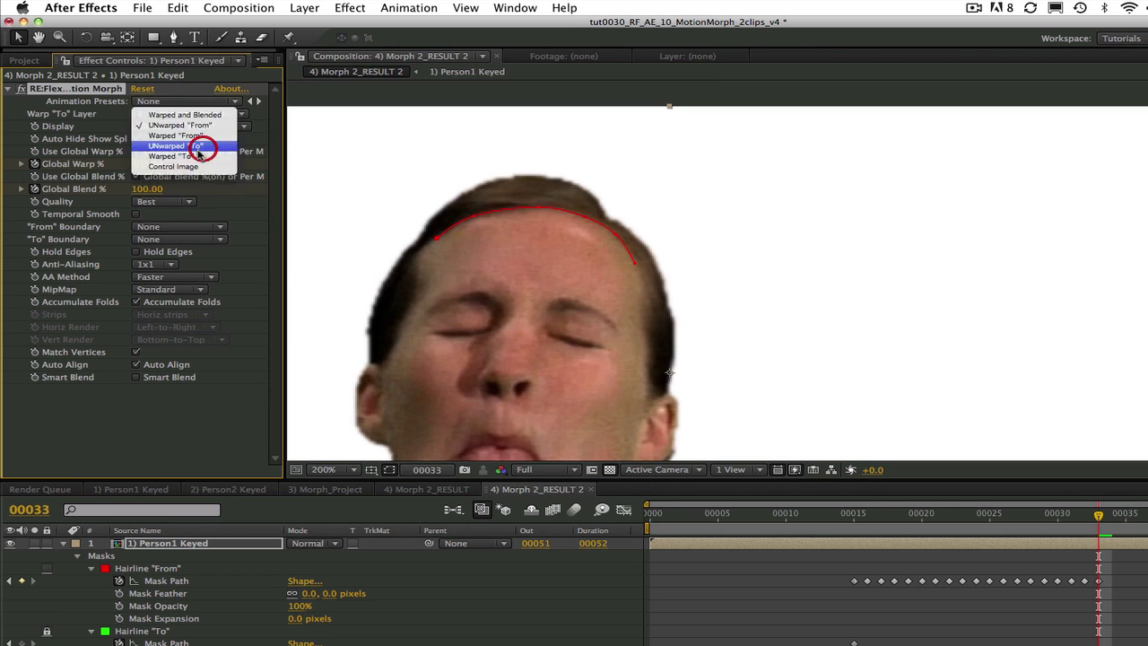
pyautogui.click(199, 145)
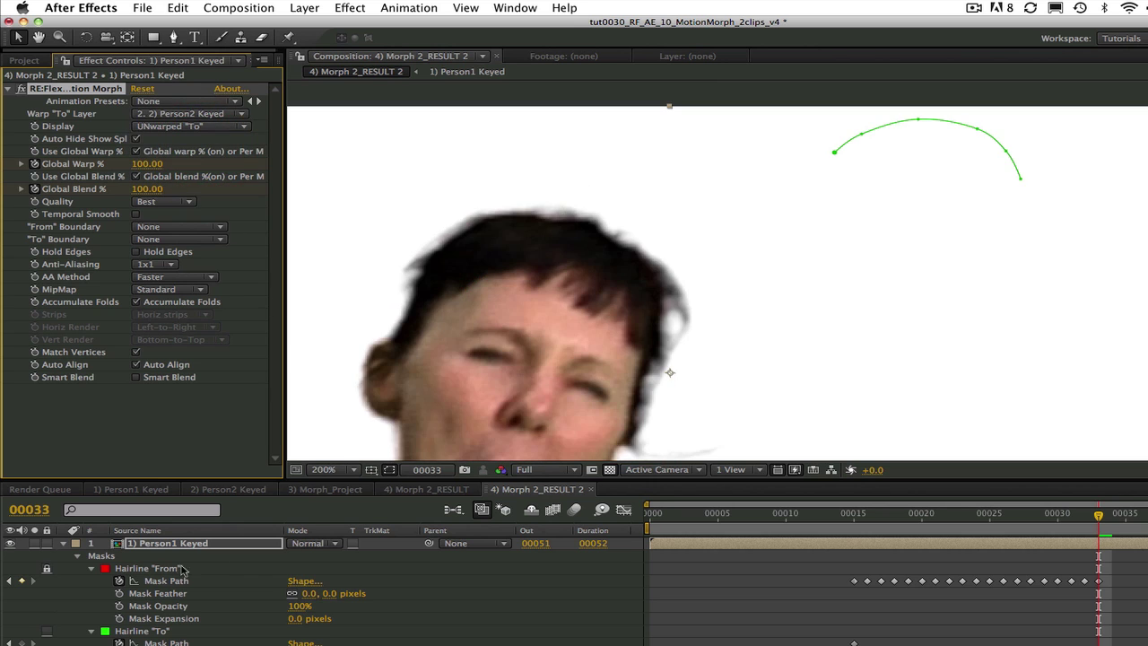
pyautogui.moveTo(1093, 520); pyautogui.dragTo(853, 543)
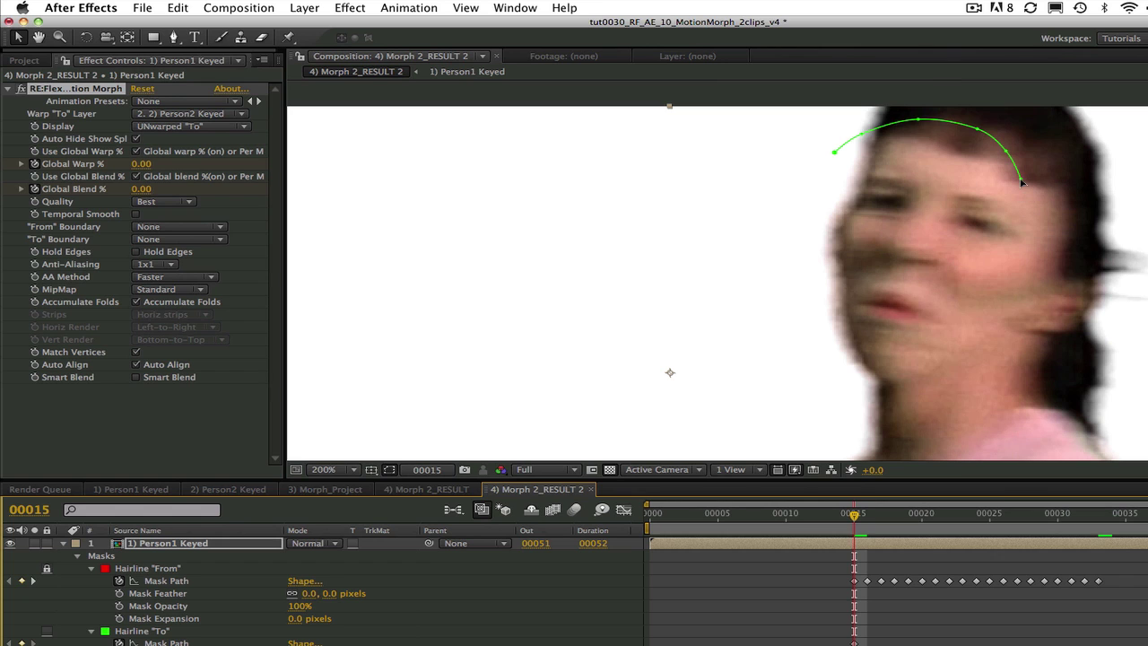
# - Reshape the green Hairline "To" spline along her hairline, adding two extra points
pyautogui.moveTo(1021, 181); pyautogui.dragTo(1062, 184)
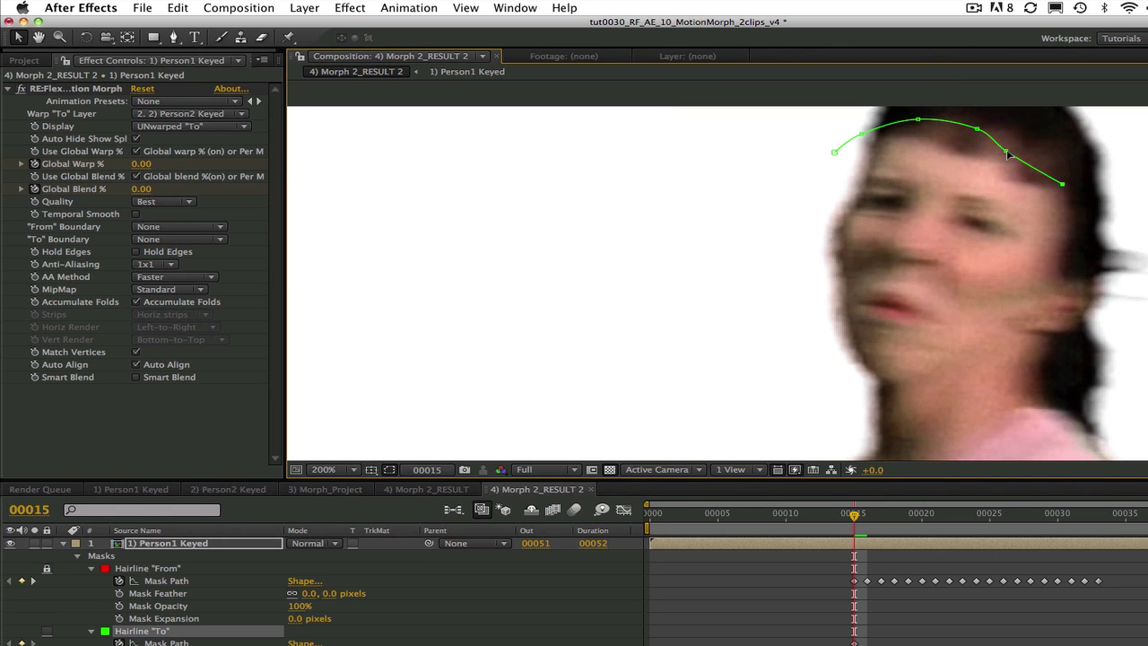
pyautogui.moveTo(1005, 153); pyautogui.dragTo(1017, 176)
pyautogui.moveTo(976, 130); pyautogui.dragTo(1013, 154)
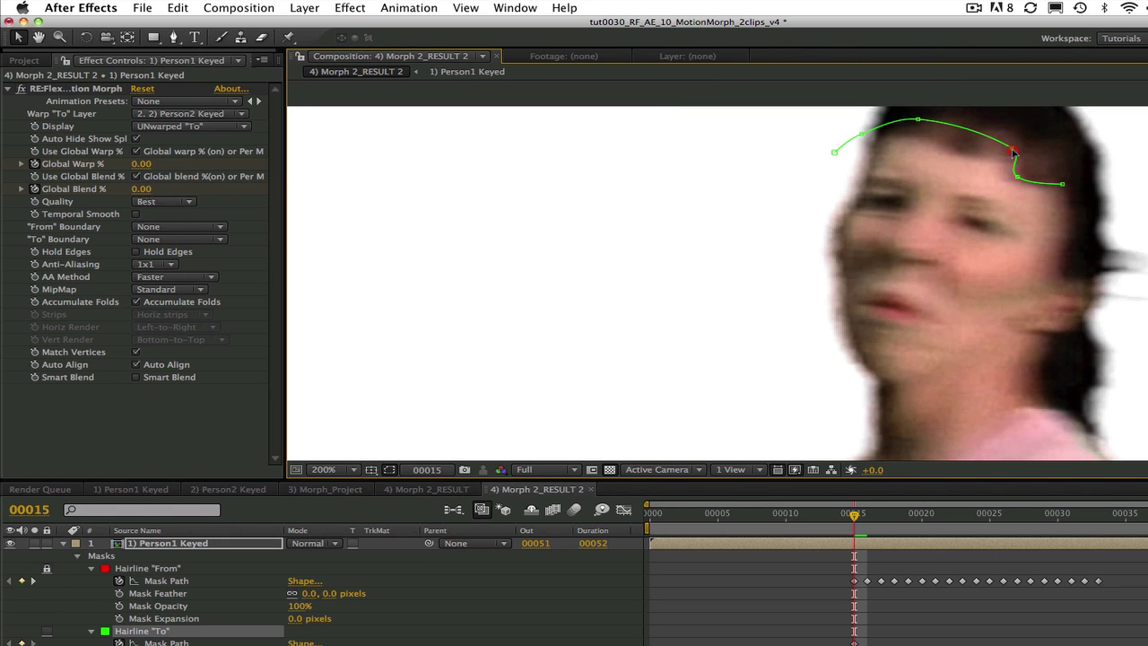
pyautogui.moveTo(917, 119); pyautogui.dragTo(960, 159)
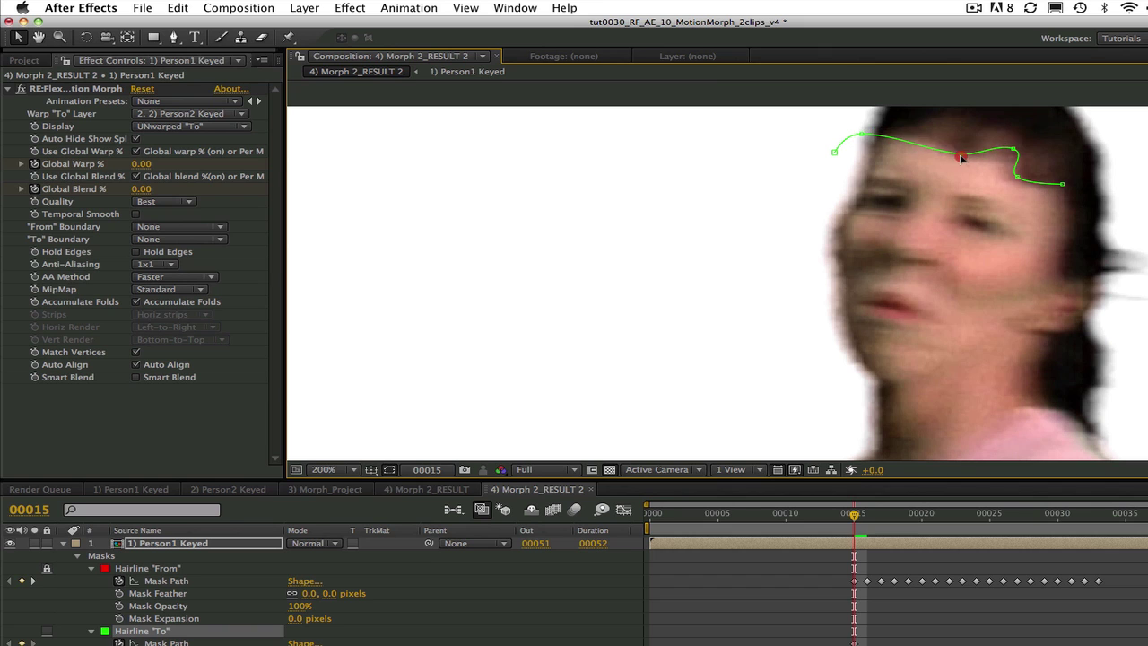
pyautogui.click(957, 156)
pyautogui.click(921, 139)
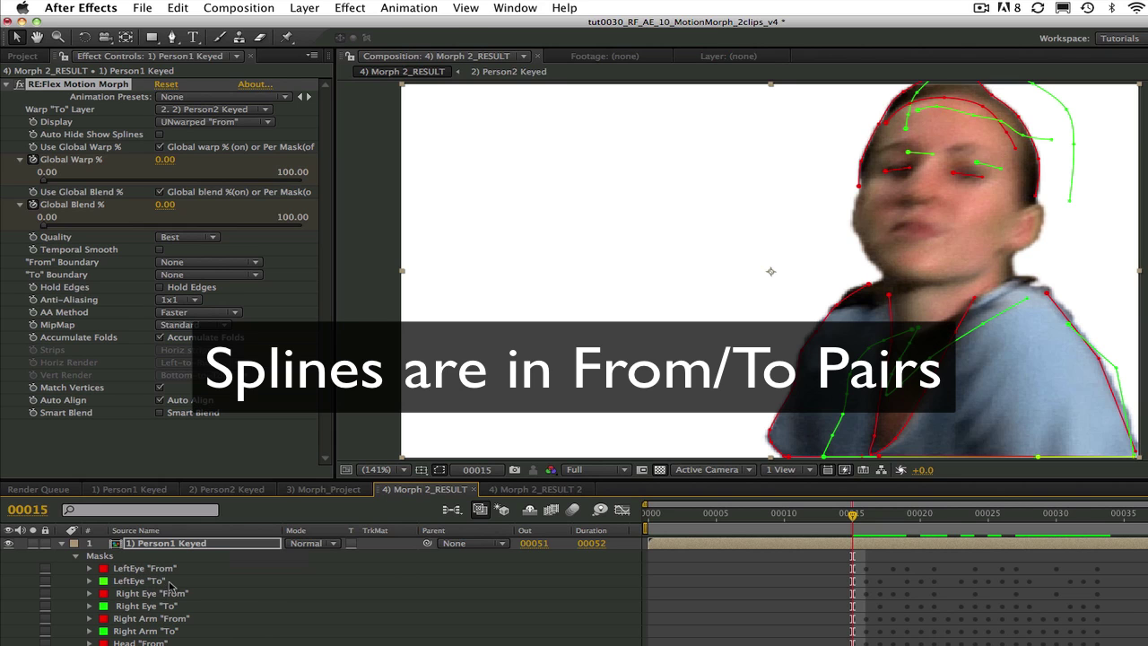
# - Toggle Auto Hide Show Splines on so the green To splines are hidden
pyautogui.click(160, 136)
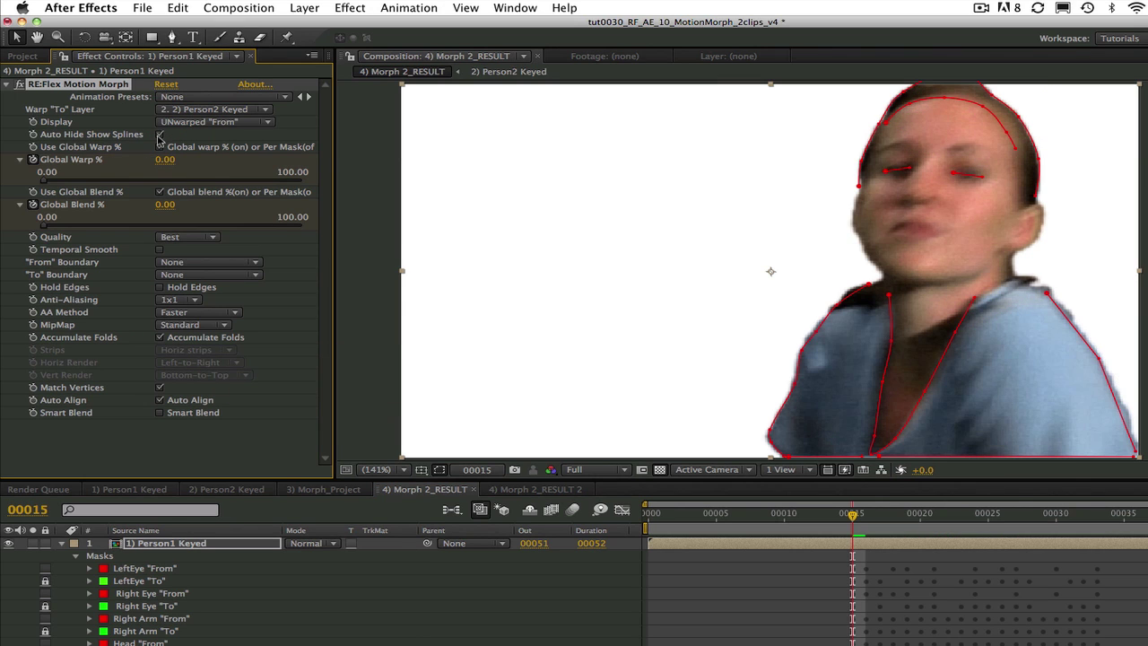
pyautogui.click(160, 136)
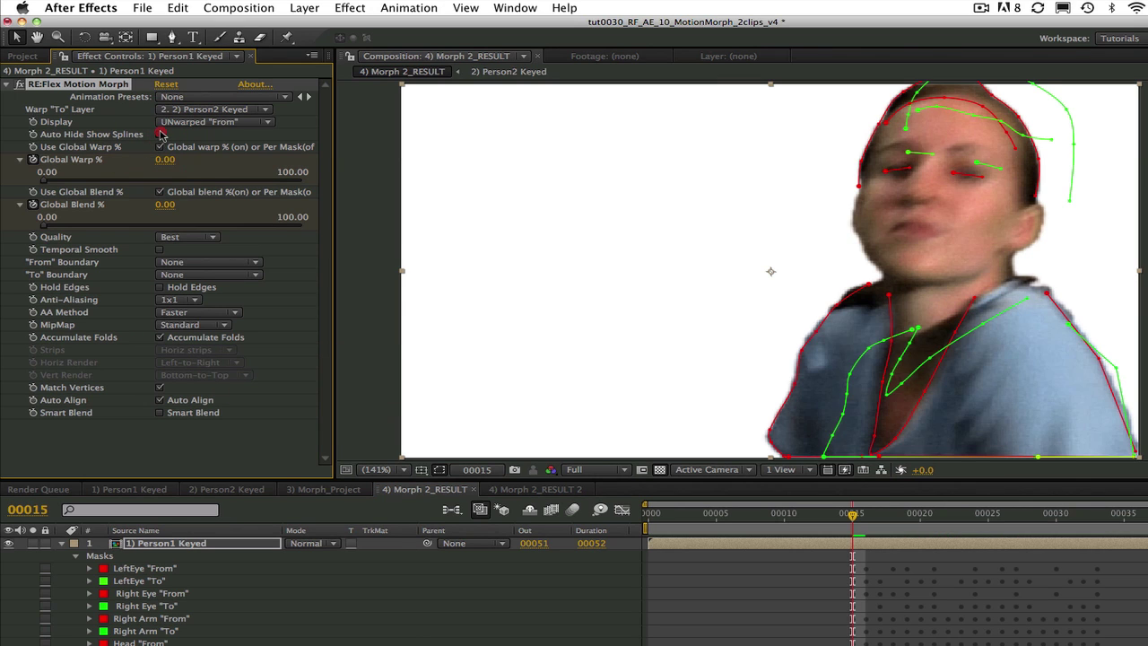
pyautogui.click(161, 135)
pyautogui.click(161, 133)
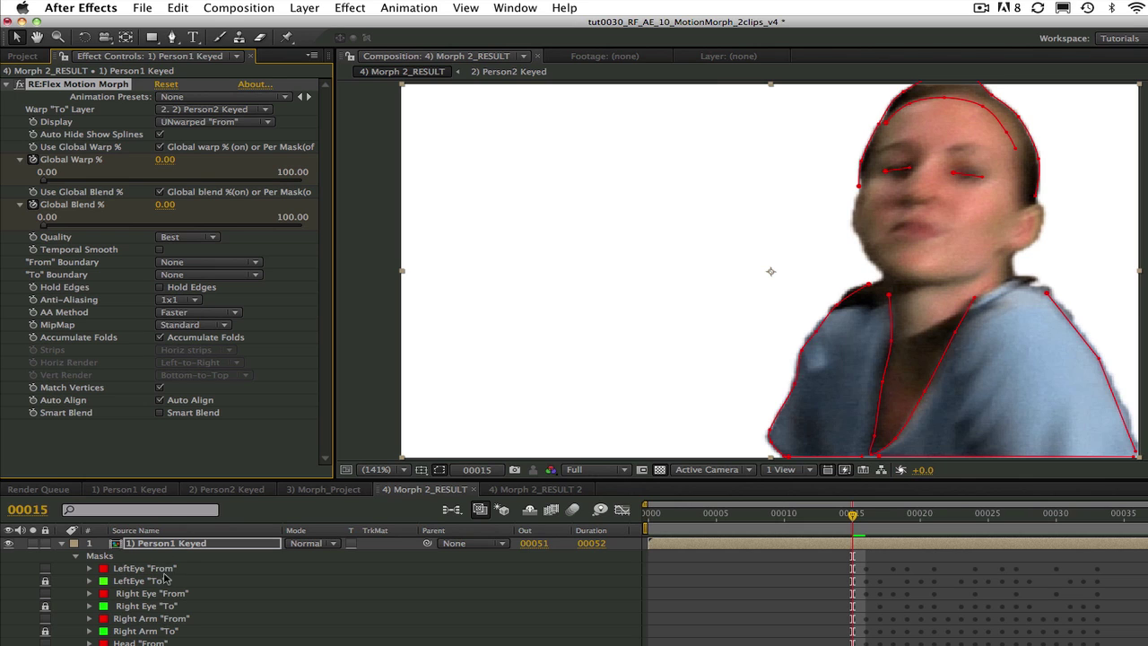
# - Expand and collapse the LeftEye "From" and "To" masks to check their keyframes
pyautogui.click(88, 568)
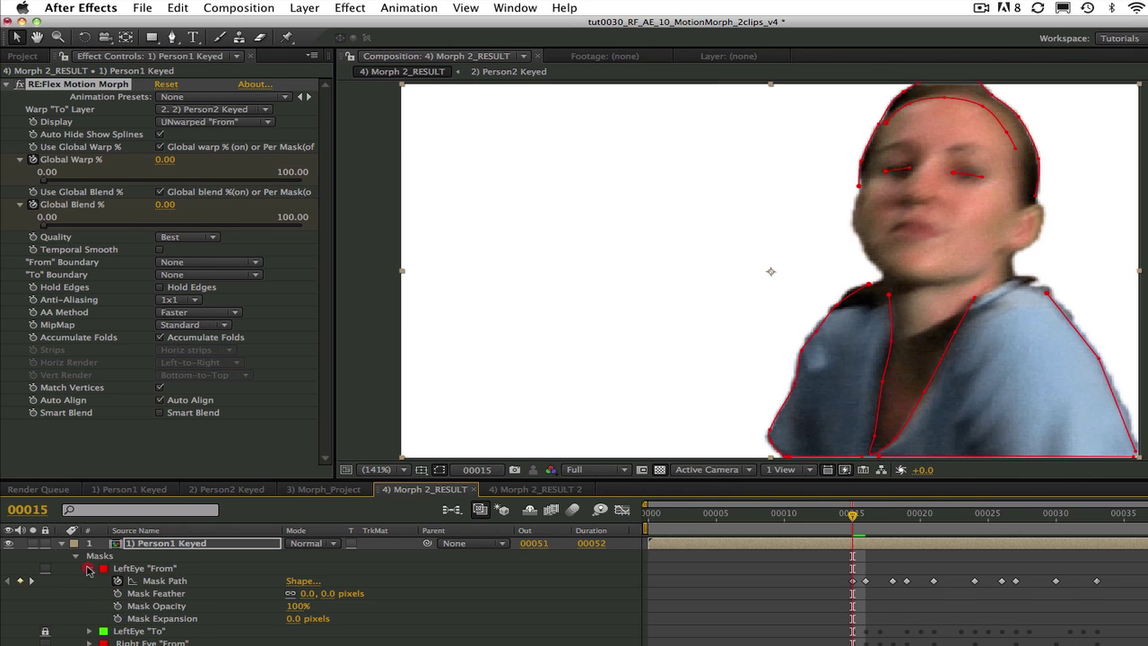
pyautogui.click(89, 569)
pyautogui.click(88, 581)
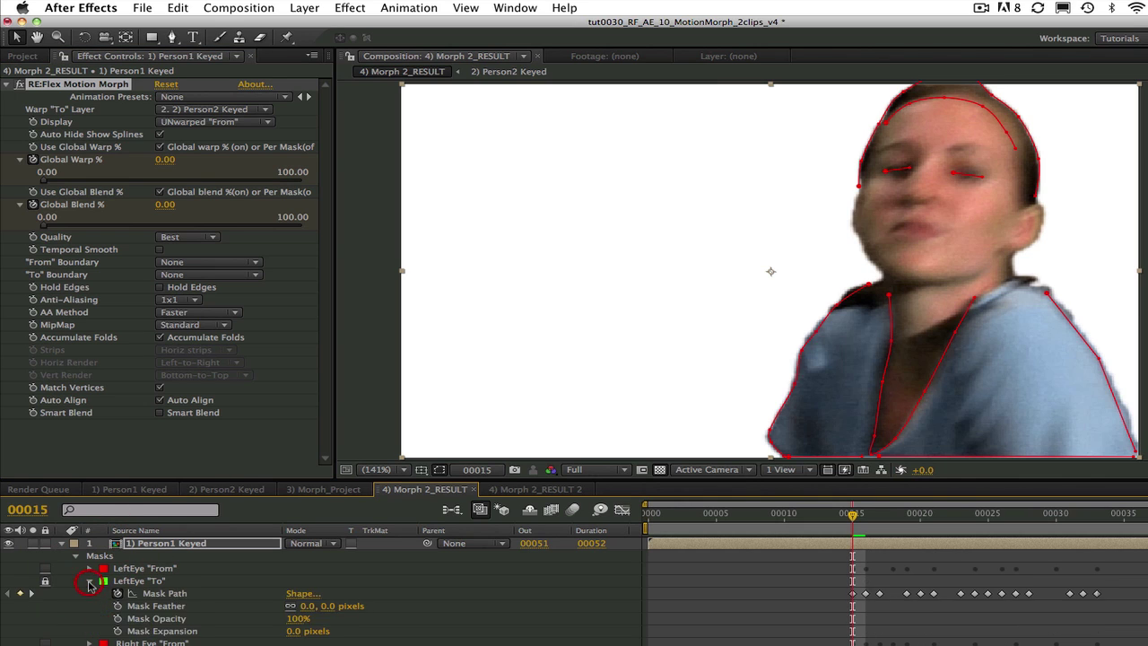
pyautogui.click(89, 581)
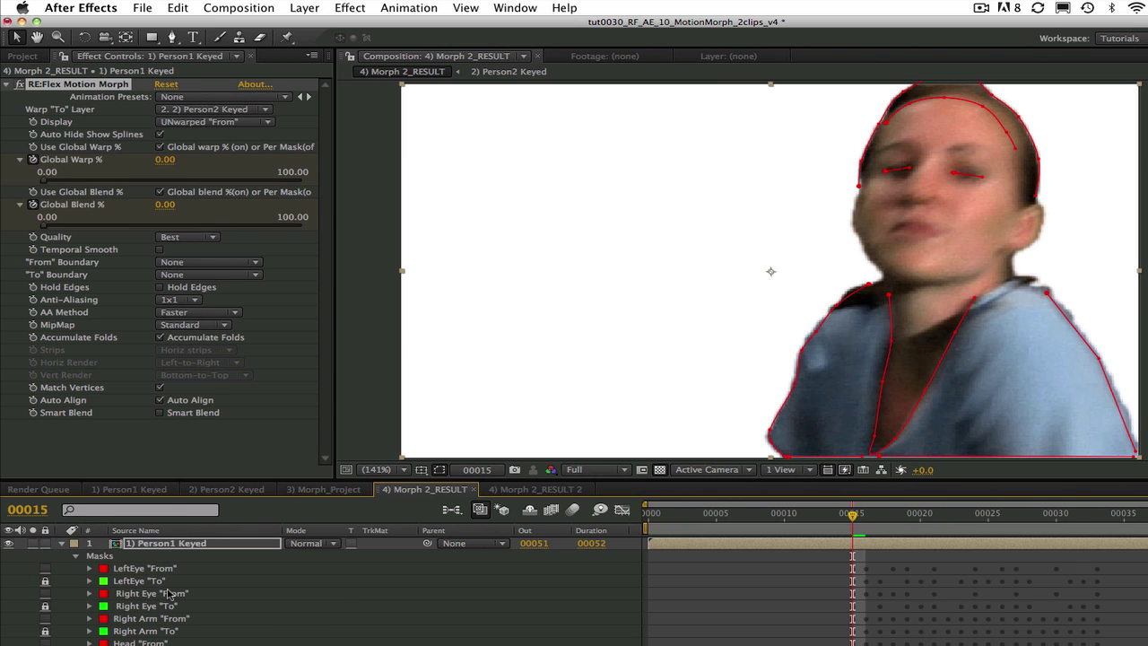
# - Set the RE:Flex display mode to Warped and Blended
pyautogui.click(220, 123)
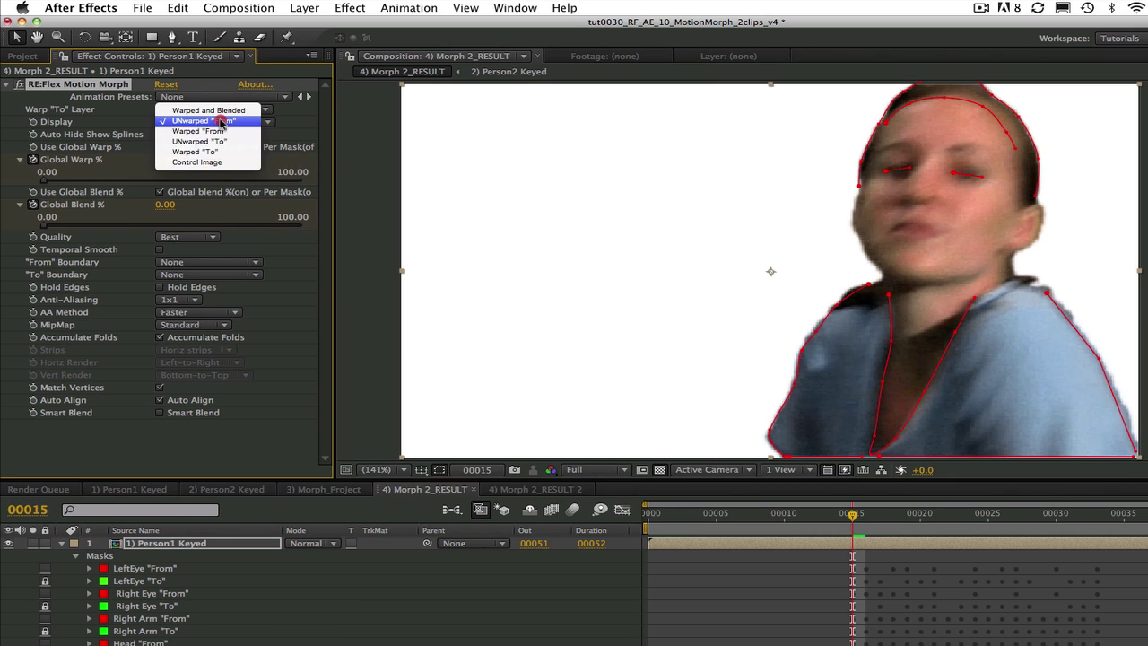
pyautogui.click(214, 111)
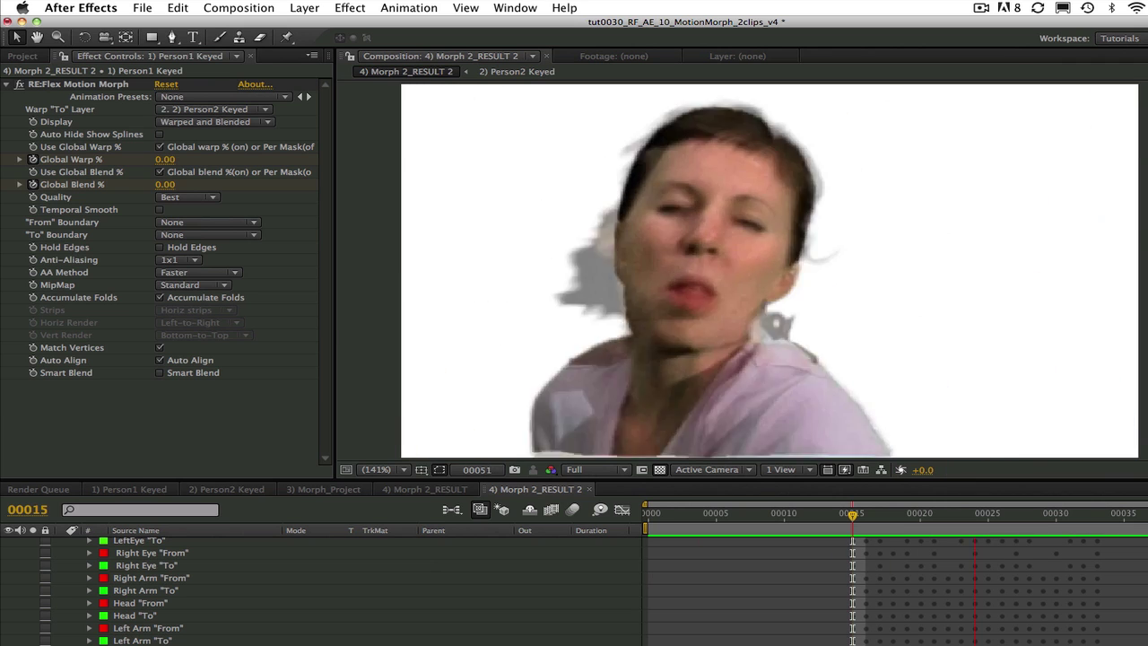
# - Stop playback at frame 18 and zoom to 800% on the frame's bottom edge
pyautogui.press('space')
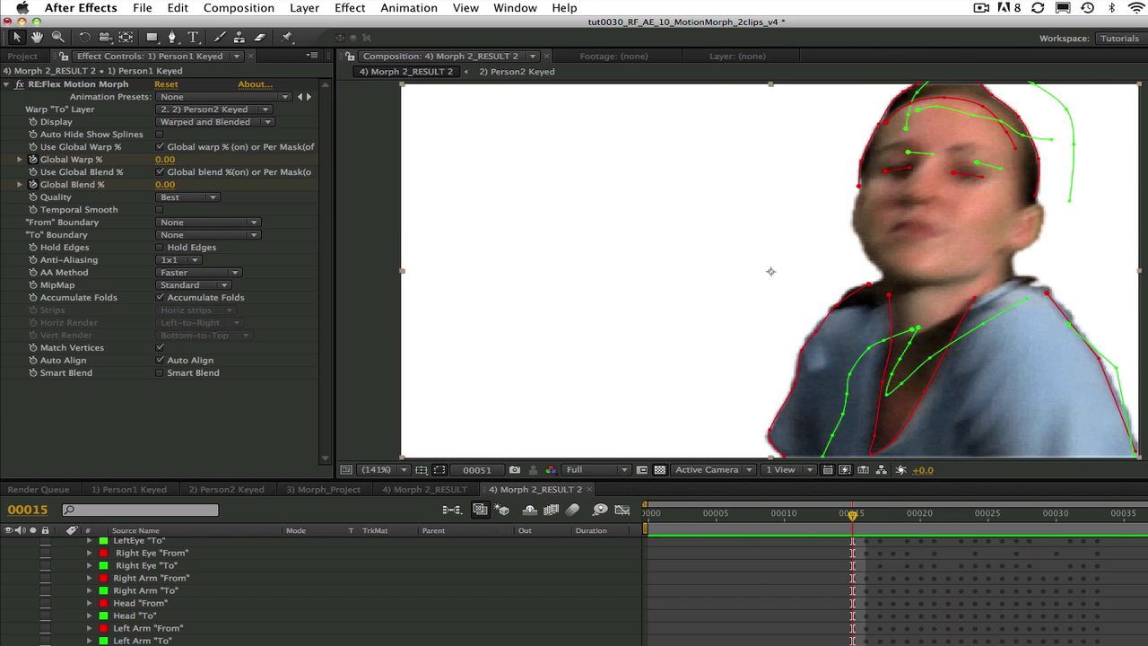
pyautogui.moveTo(847, 508); pyautogui.dragTo(892, 512)
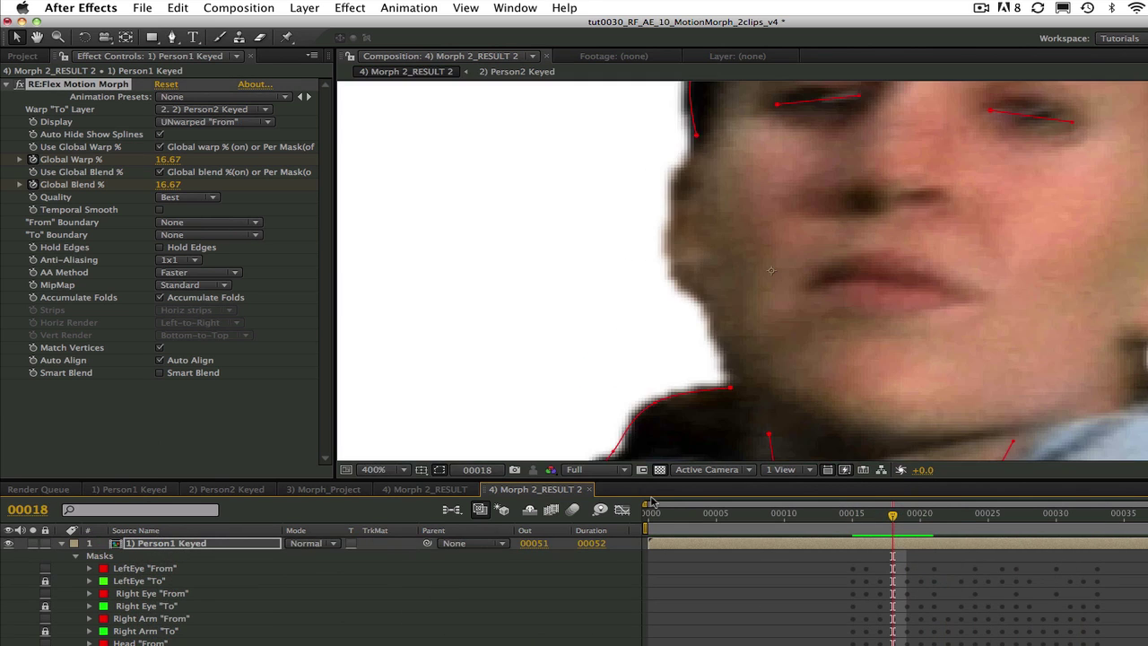
pyautogui.scroll(-10, 778, 408)
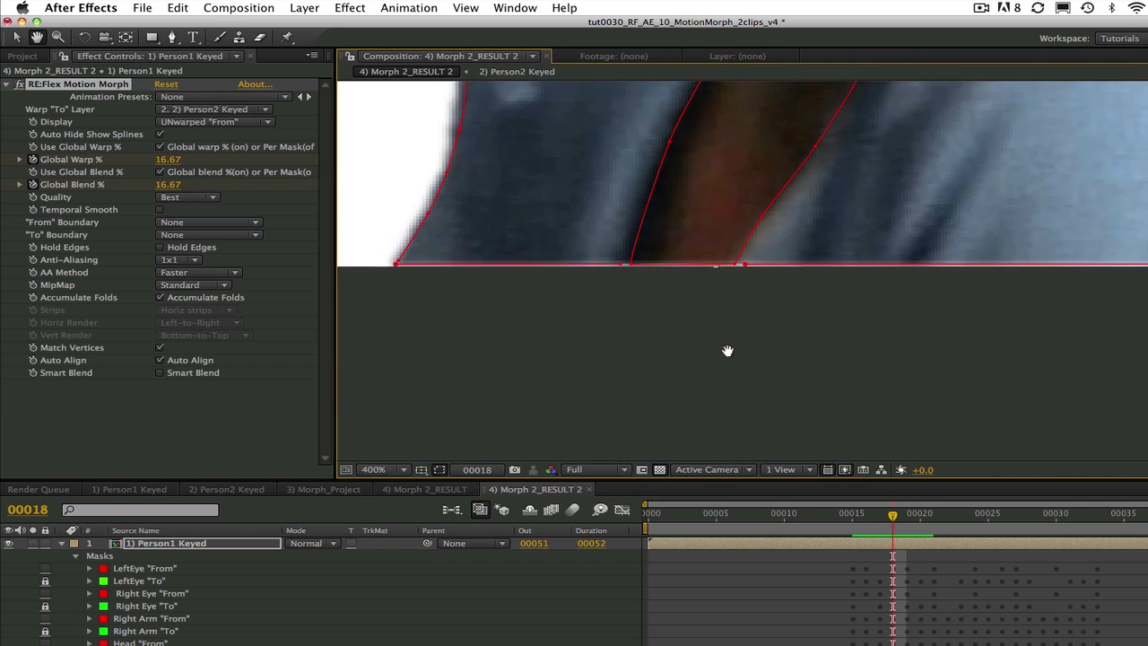
pyautogui.press('.')
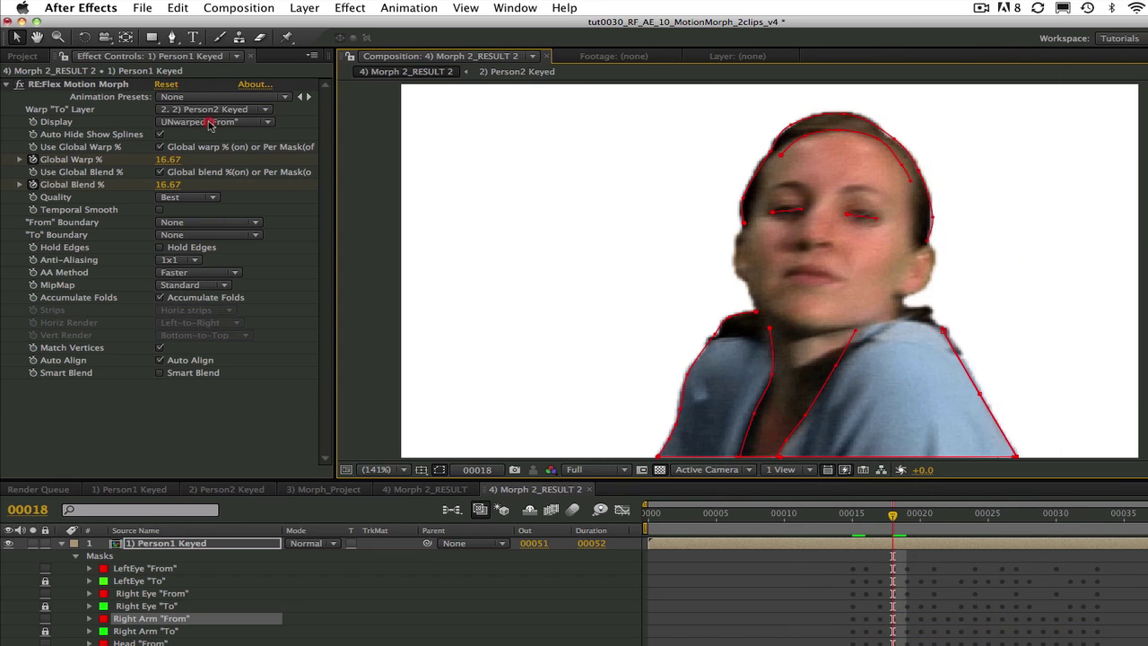
# - Switch the display to Warped and Blended and play a RAM preview with 0
pyautogui.click(209, 122)
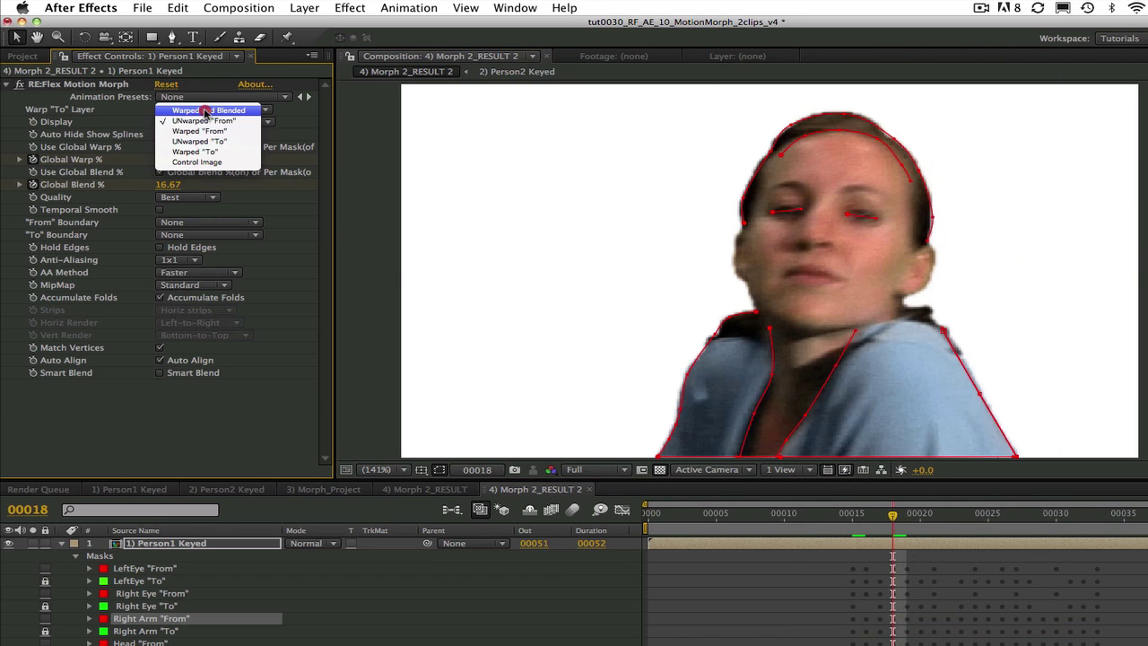
pyautogui.click(207, 157)
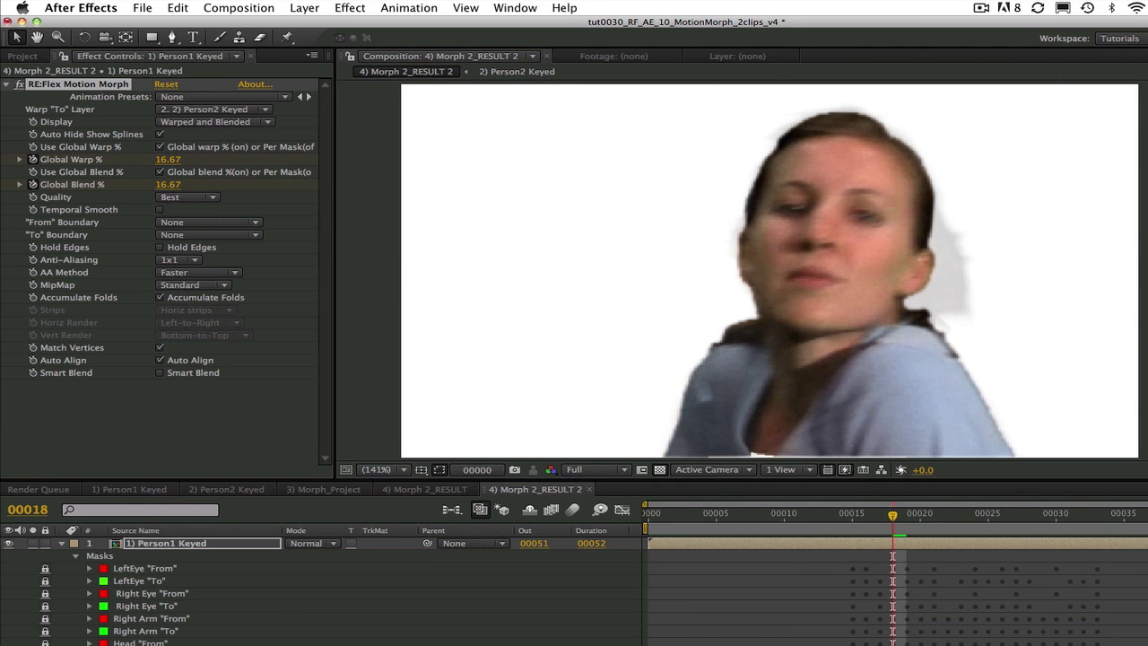
pyautogui.press('KP_0')
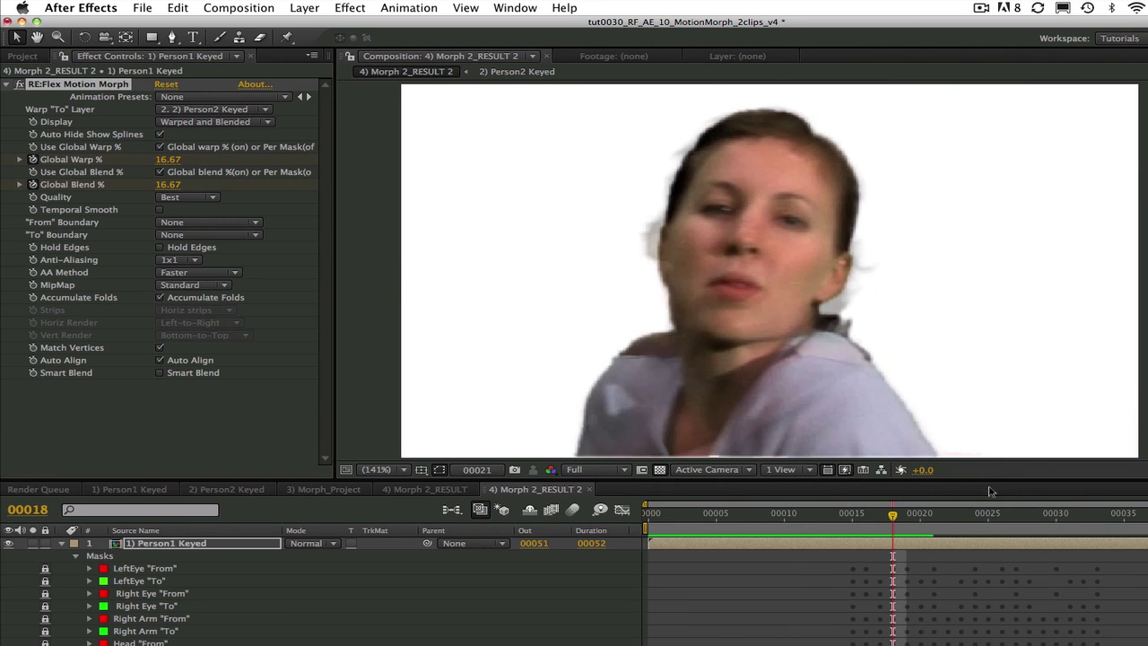